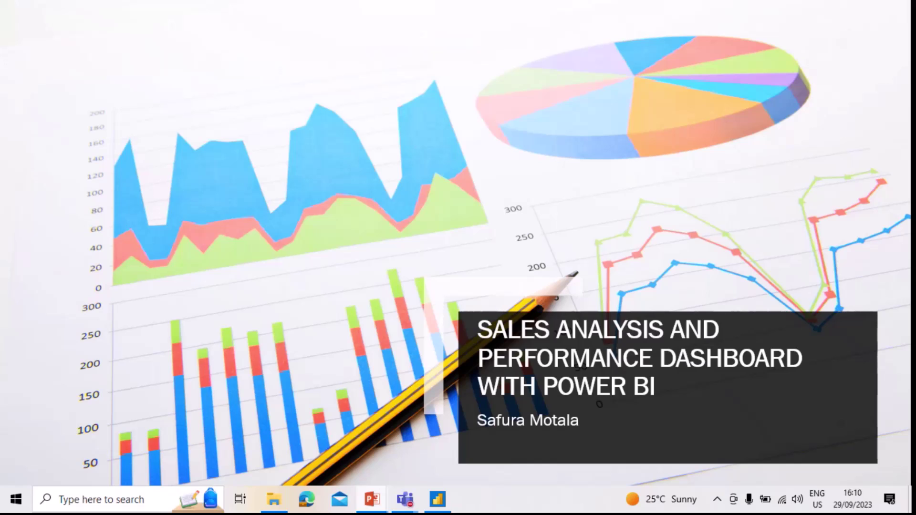
Advance through the presentation slides and end the slide show on the Solution slide.
{"action": "key", "text": "Right"}
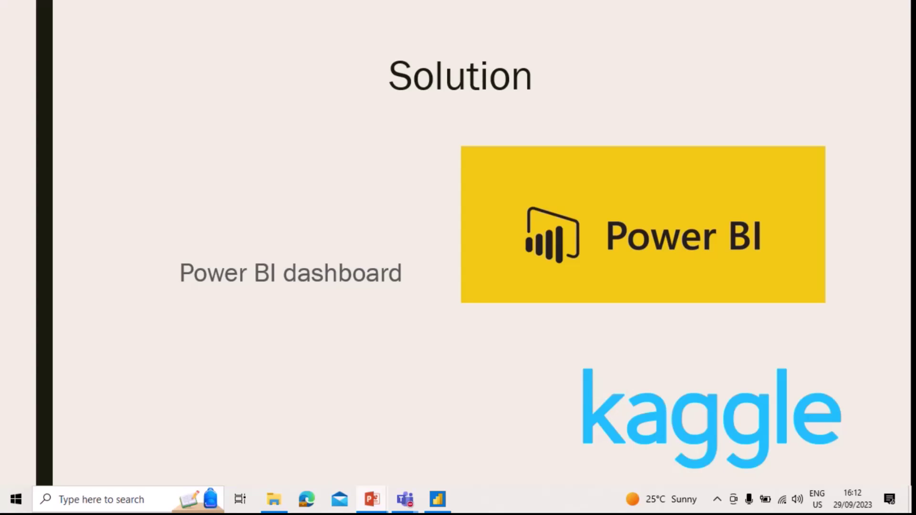
{"action": "key", "text": "Escape"}
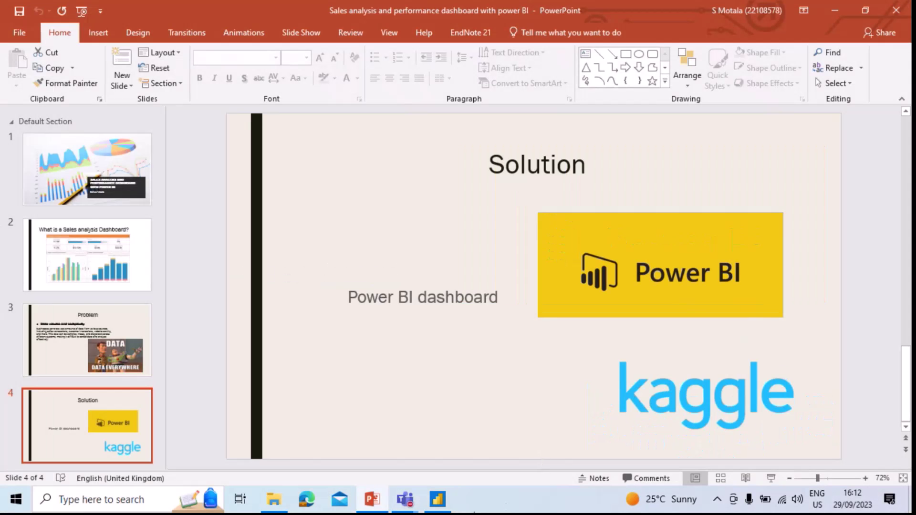
In Power BI Desktop, open the Coca-Cola Data Excel workbook via Get data.
{"action": "left_click", "coordinate": [437, 500]}
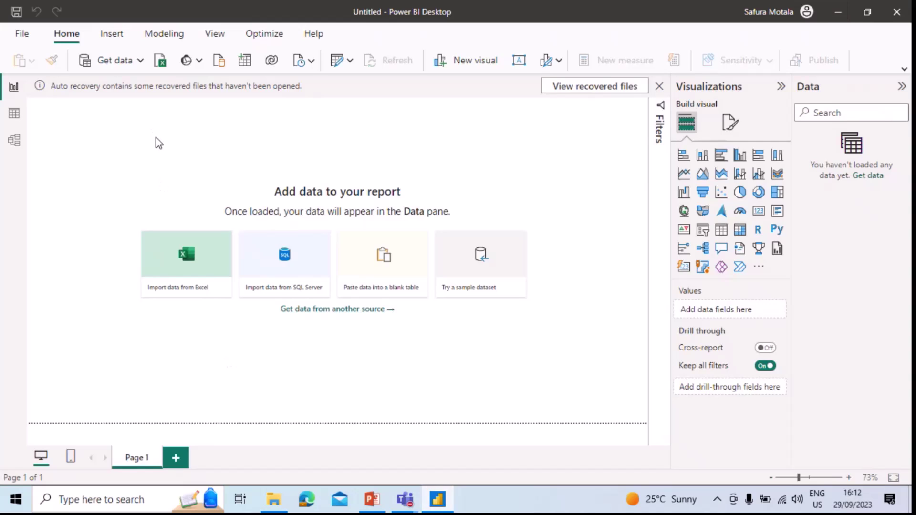
{"action": "left_click", "coordinate": [138, 61]}
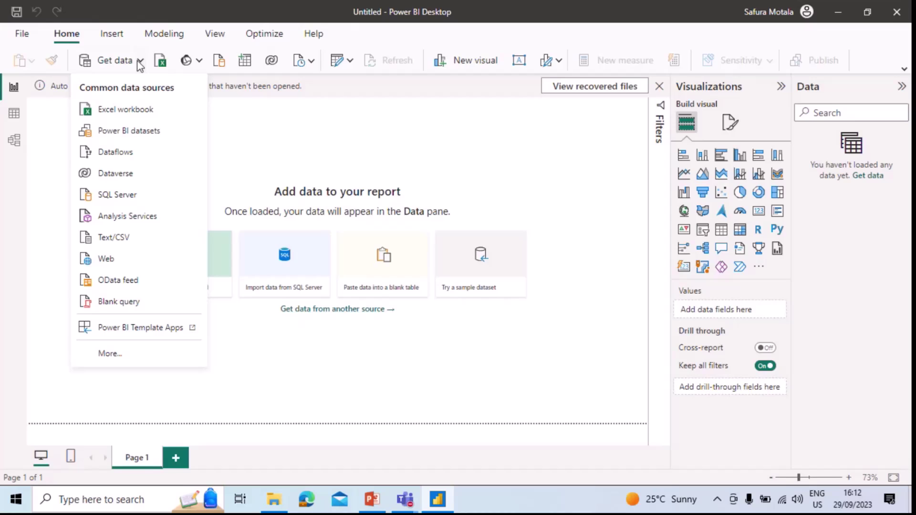
{"action": "left_click", "coordinate": [144, 114]}
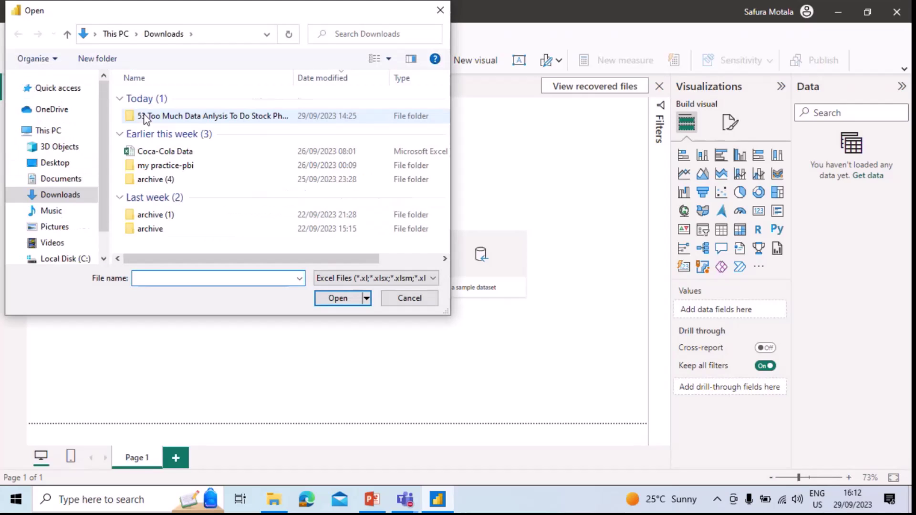
{"action": "left_click", "coordinate": [204, 163]}
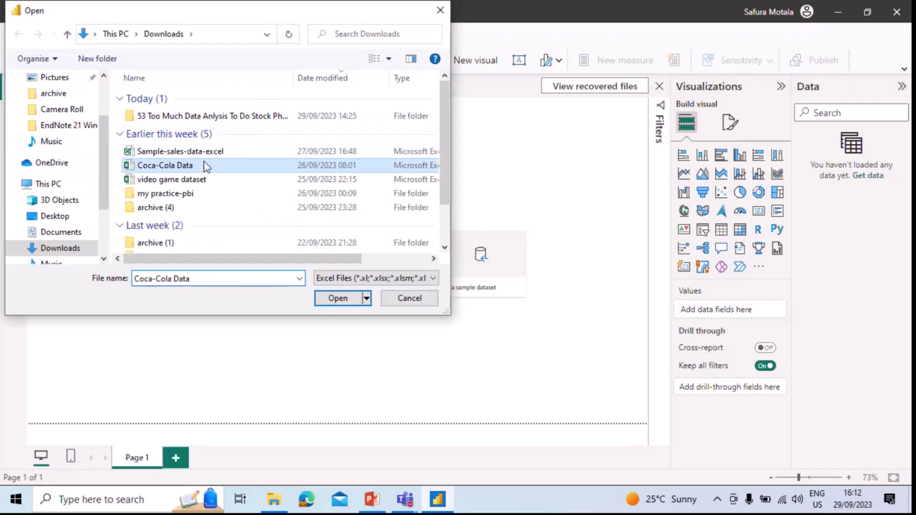
{"action": "left_click", "coordinate": [343, 300]}
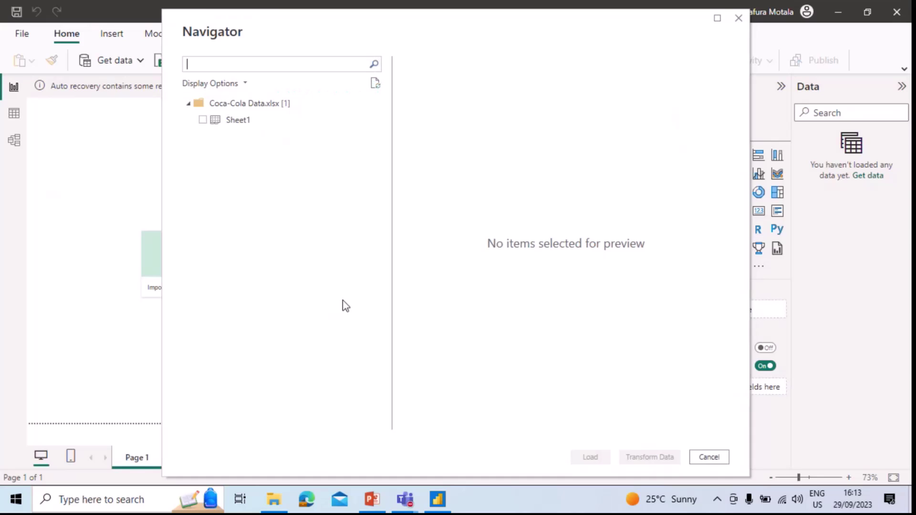
Select Sheet1 in the Navigator, review its data preview, and load it.
{"action": "left_click", "coordinate": [203, 120]}
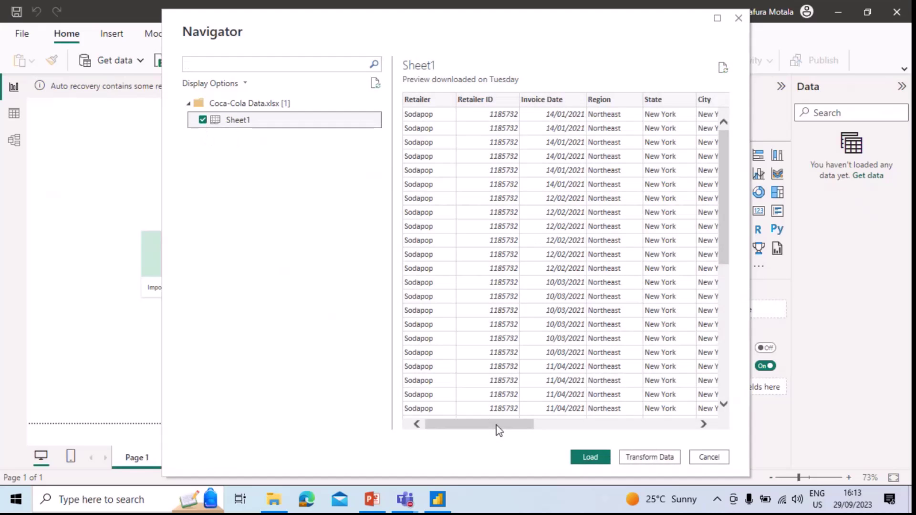
{"action": "left_click_drag", "start_coordinate": [497, 425], "coordinate": [666, 425]}
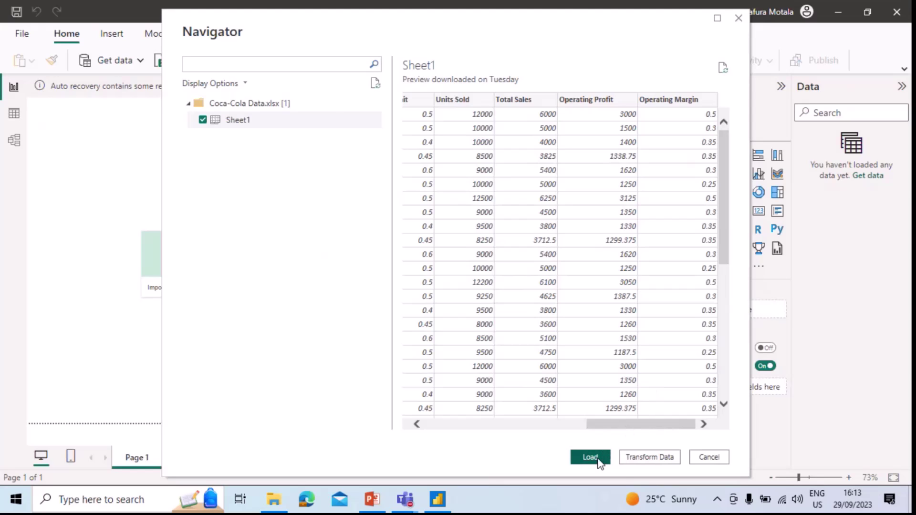
{"action": "key", "text": "alt+Tab"}
{"action": "key", "text": "alt+Tab"}
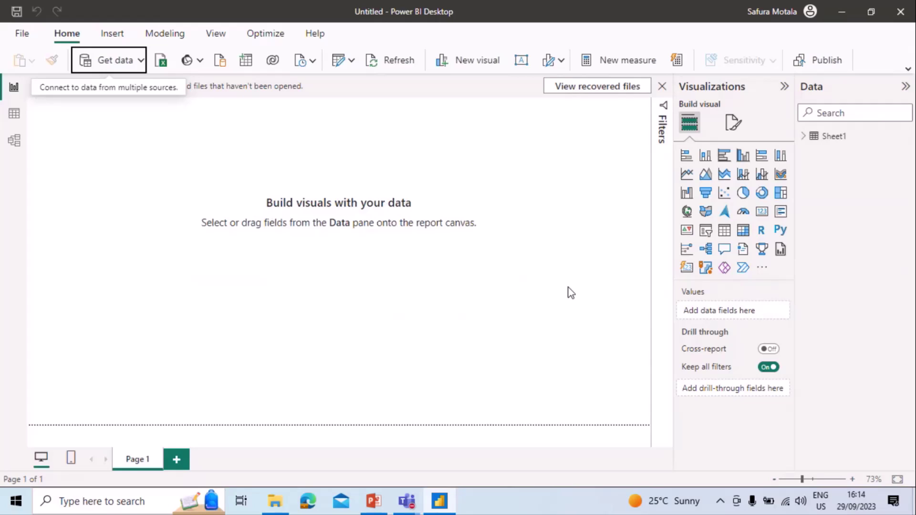
Expand Sheet1 and Invoice Date to show the Year, Quarter, Month and Day levels.
{"action": "left_click", "coordinate": [804, 137]}
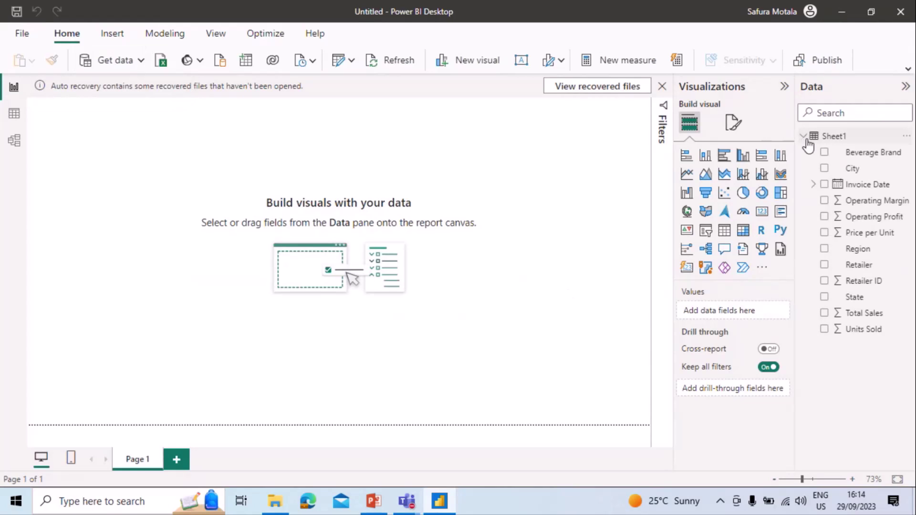
{"action": "left_click", "coordinate": [814, 185]}
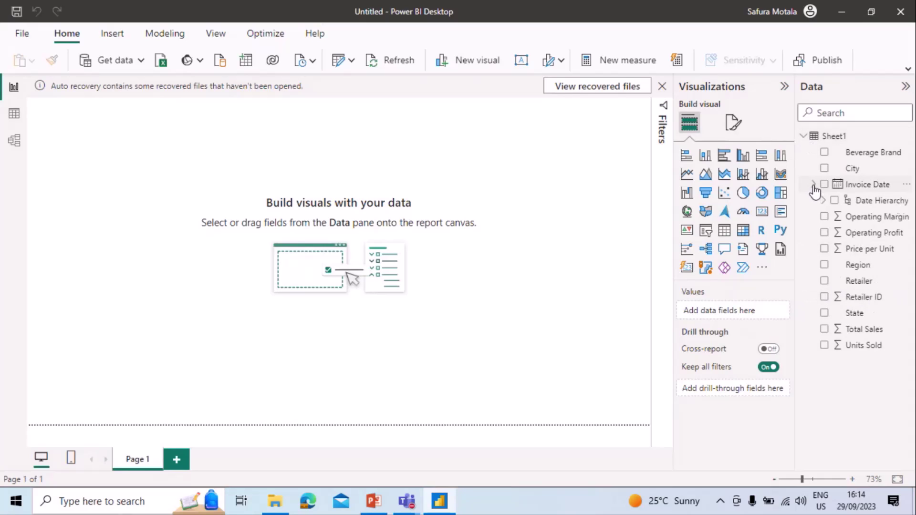
{"action": "left_click", "coordinate": [825, 200]}
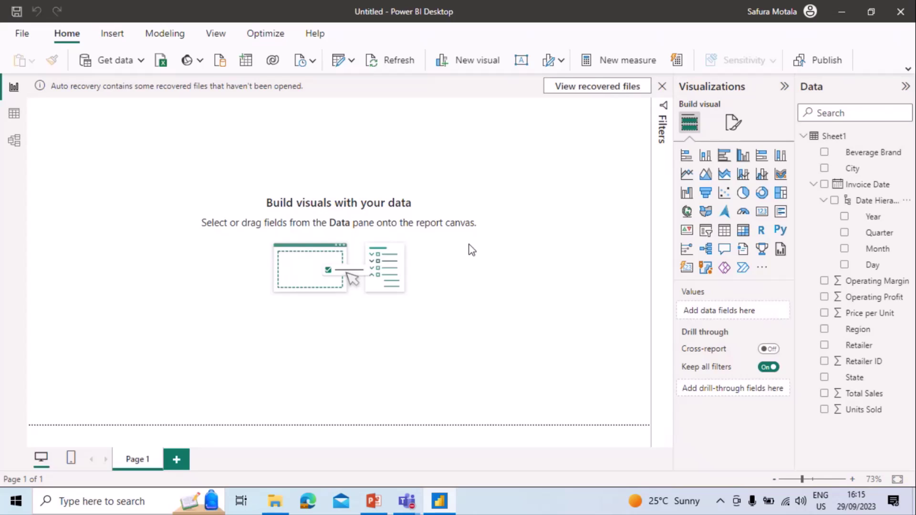
Add a slicer with the Quarter field, clear the auto-recovery notice, and narrow the slicer.
{"action": "left_click", "coordinate": [706, 233]}
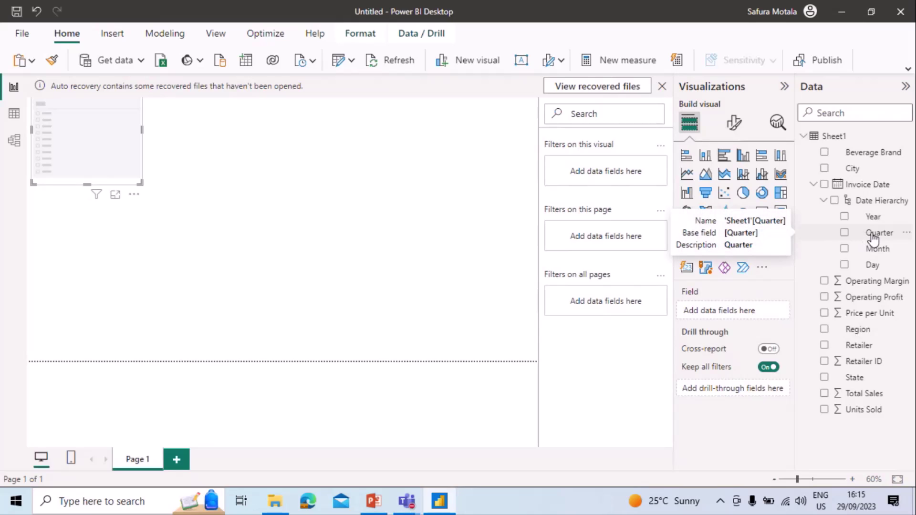
{"action": "left_click_drag", "start_coordinate": [873, 237], "coordinate": [754, 307]}
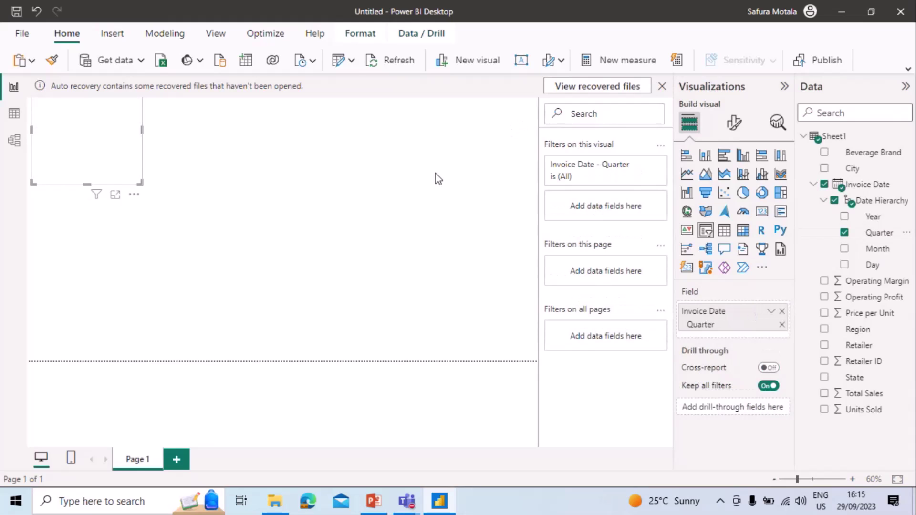
{"action": "left_click", "coordinate": [662, 88]}
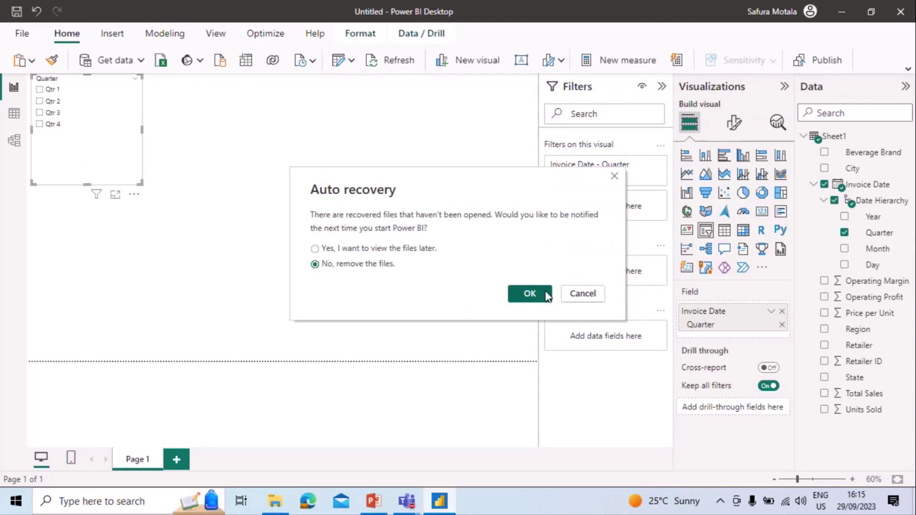
{"action": "left_click", "coordinate": [544, 294]}
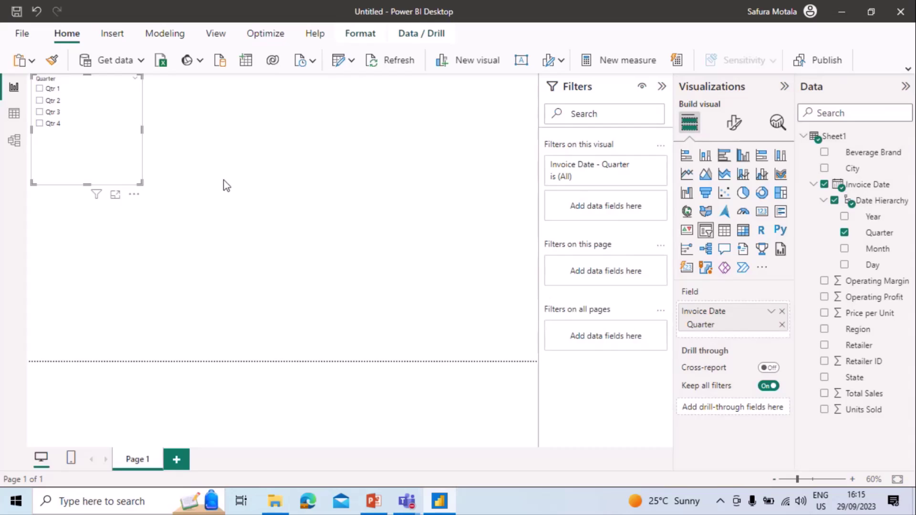
{"action": "left_click", "coordinate": [661, 86]}
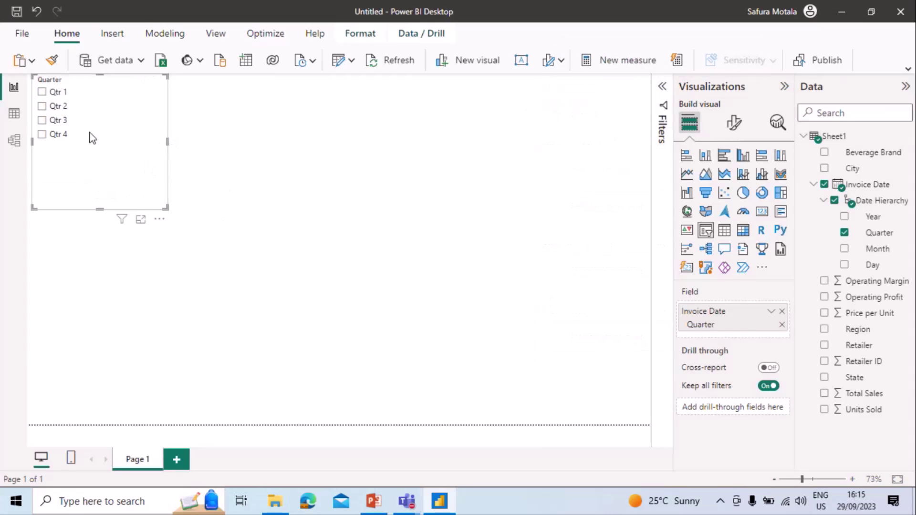
{"action": "left_click_drag", "start_coordinate": [168, 142], "coordinate": [93, 142]}
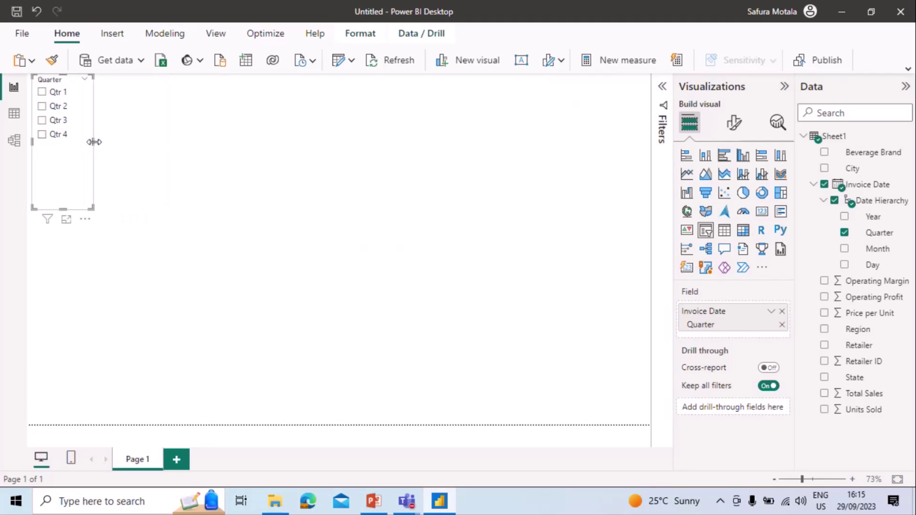
Set the Quarter slicer style to Tile and move it lower on the canvas.
{"action": "left_click", "coordinate": [733, 125]}
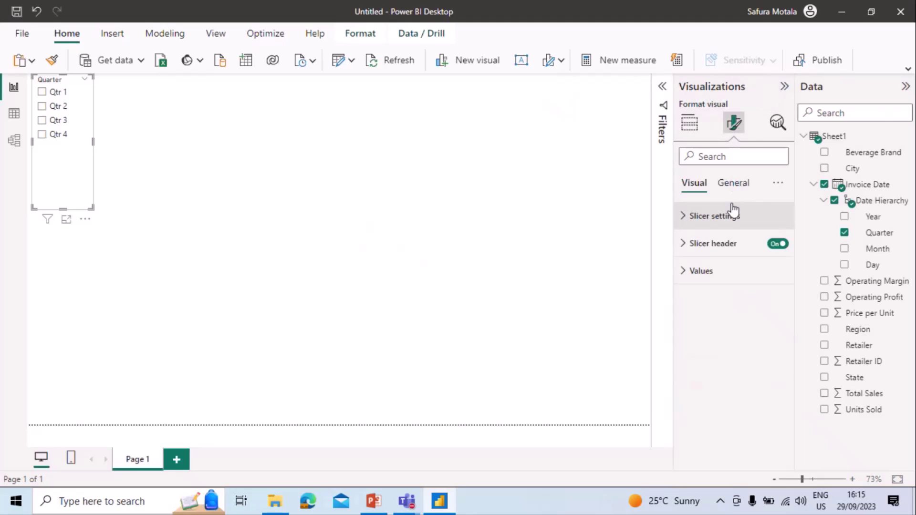
{"action": "left_click", "coordinate": [732, 213]}
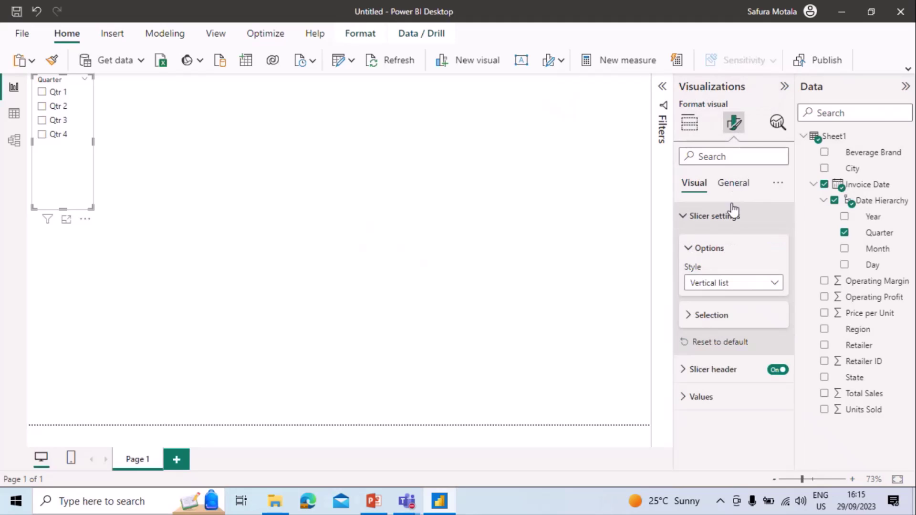
{"action": "left_click", "coordinate": [770, 286]}
{"action": "left_click", "coordinate": [697, 315]}
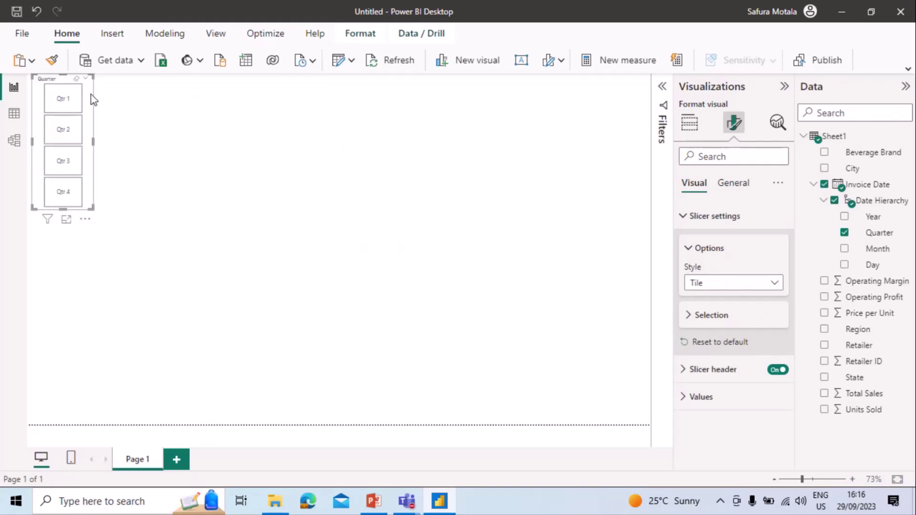
{"action": "left_click_drag", "start_coordinate": [91, 95], "coordinate": [91, 138]}
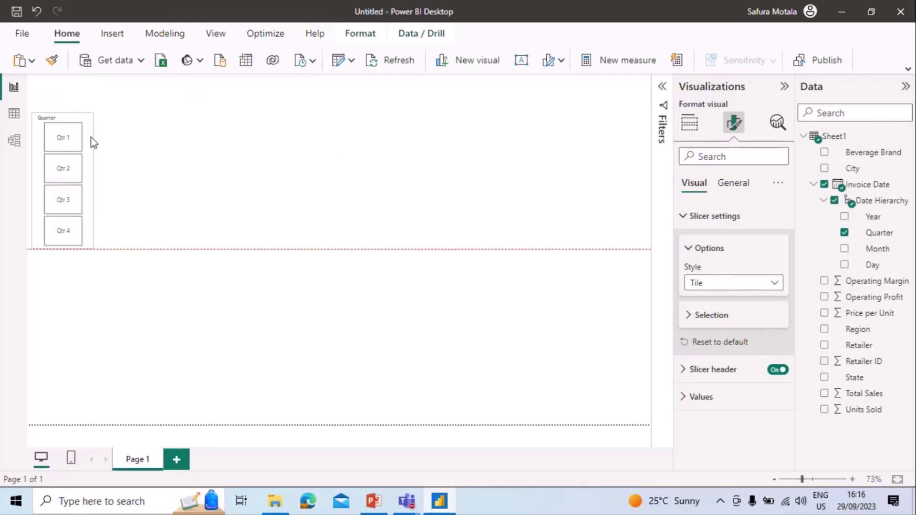
Add a second slicer using the Month field.
{"action": "left_click", "coordinate": [445, 196]}
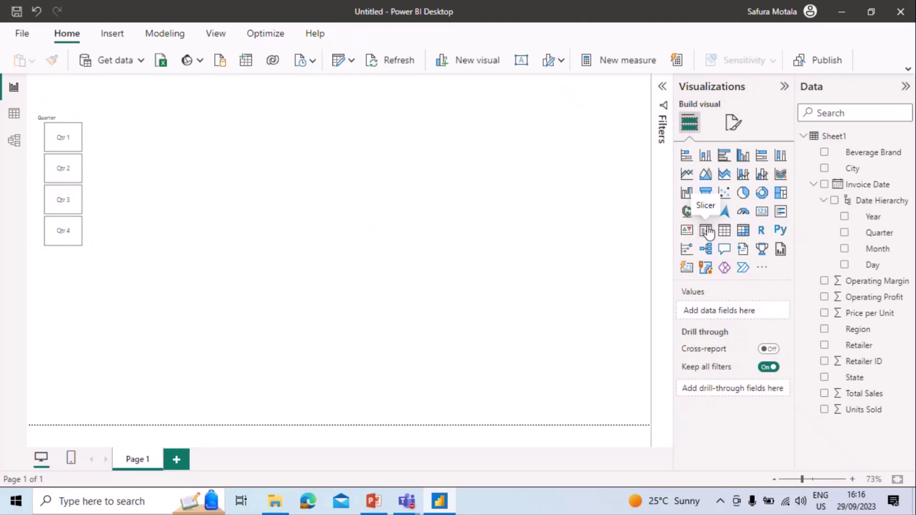
{"action": "left_click", "coordinate": [707, 230]}
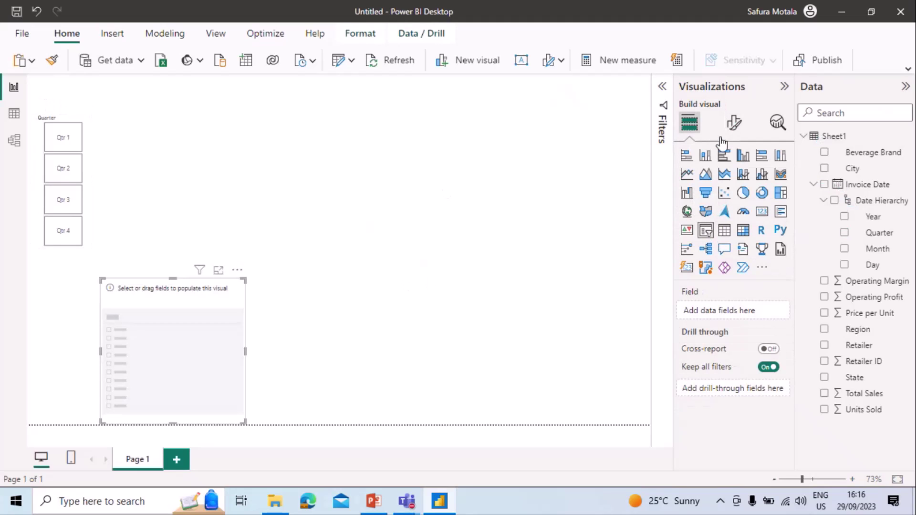
{"action": "left_click", "coordinate": [877, 249]}
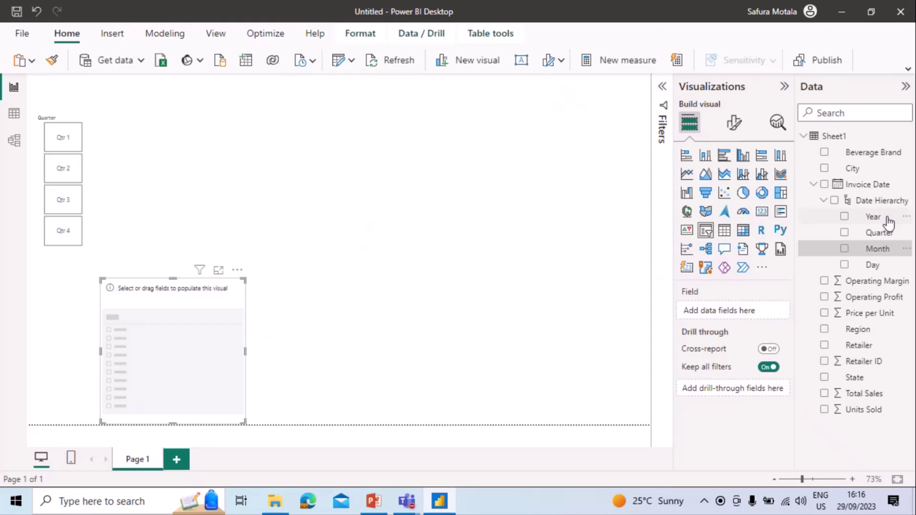
{"action": "left_click_drag", "start_coordinate": [884, 248], "coordinate": [760, 310]}
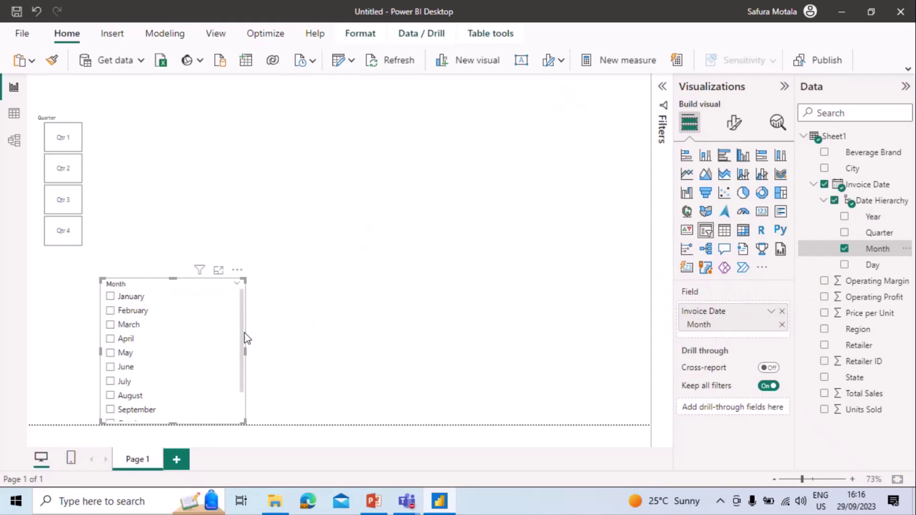
Style the Month slicer as a single column of tiles and place it under Quarter.
{"action": "left_click", "coordinate": [734, 122]}
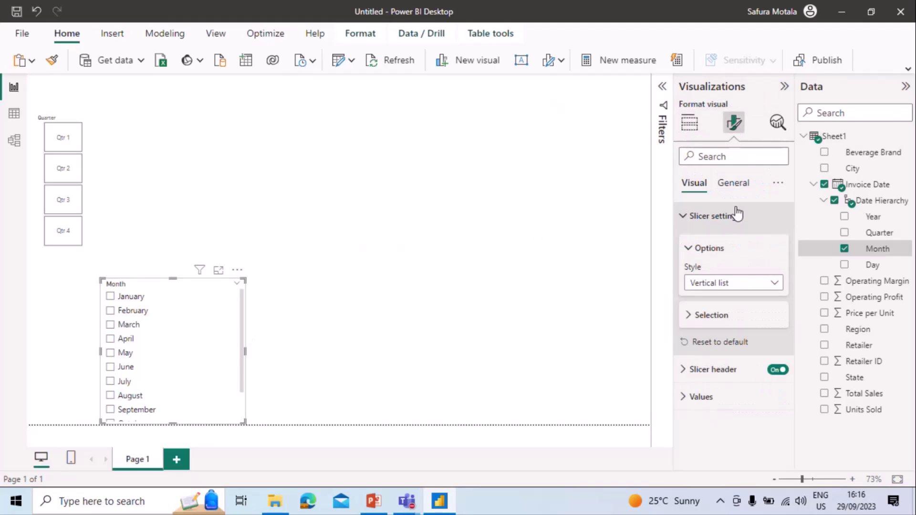
{"action": "left_click", "coordinate": [772, 286]}
{"action": "left_click", "coordinate": [776, 314]}
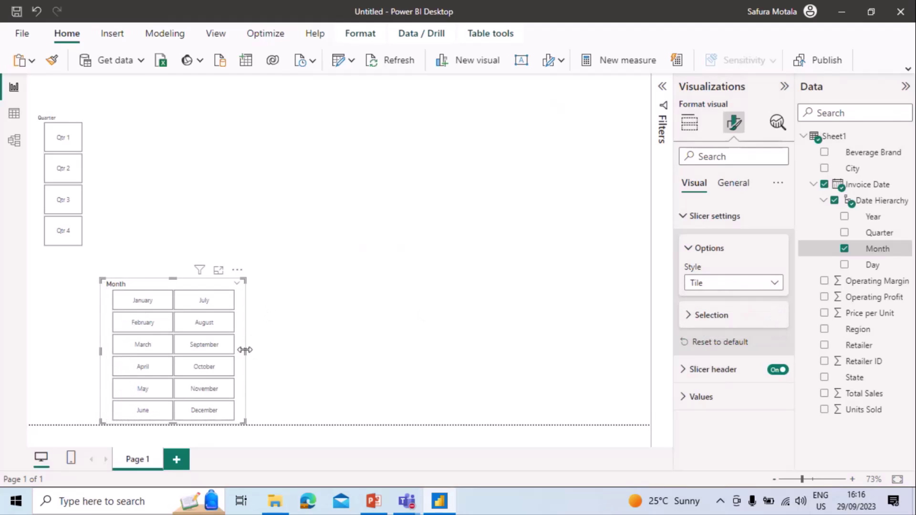
{"action": "left_click_drag", "start_coordinate": [245, 352], "coordinate": [168, 352]}
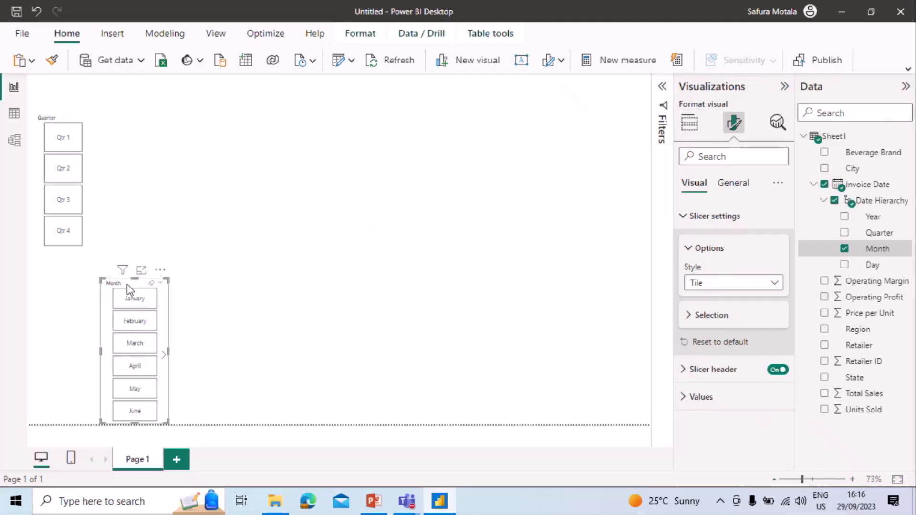
{"action": "left_click_drag", "start_coordinate": [127, 284], "coordinate": [56, 268]}
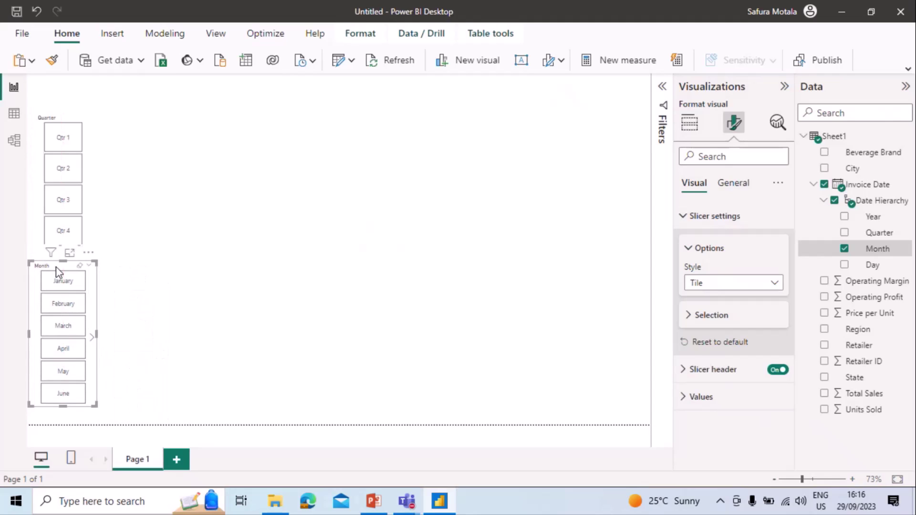
{"action": "left_click", "coordinate": [167, 272]}
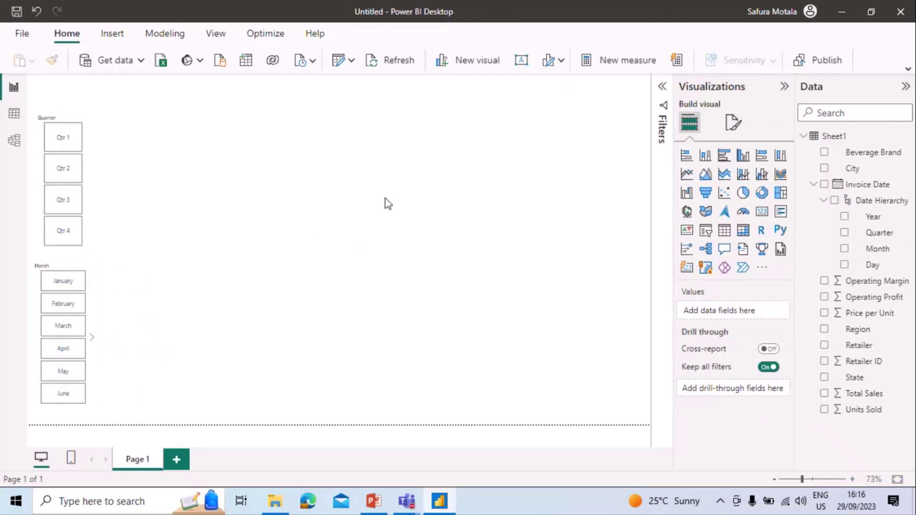
Add a Region slicer in Tile style and move it to the canvas's top-right corner.
{"action": "left_click", "coordinate": [712, 230]}
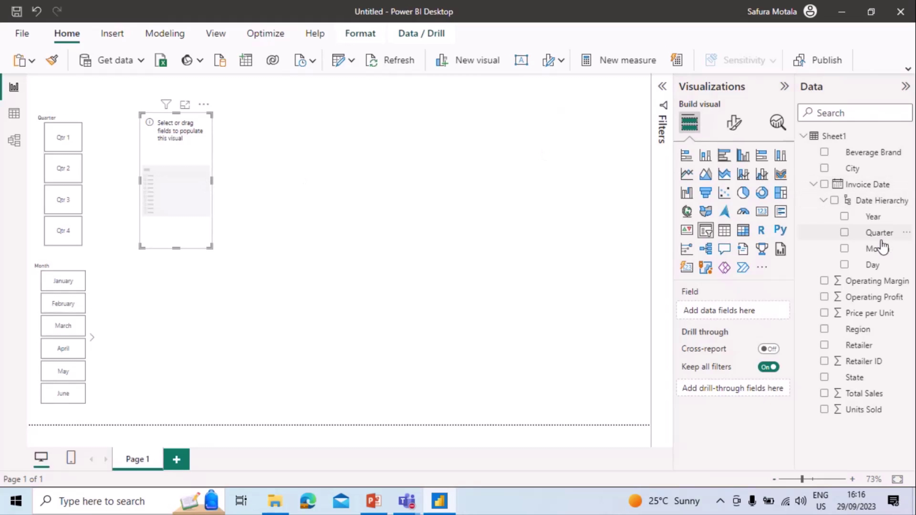
{"action": "left_click", "coordinate": [824, 329]}
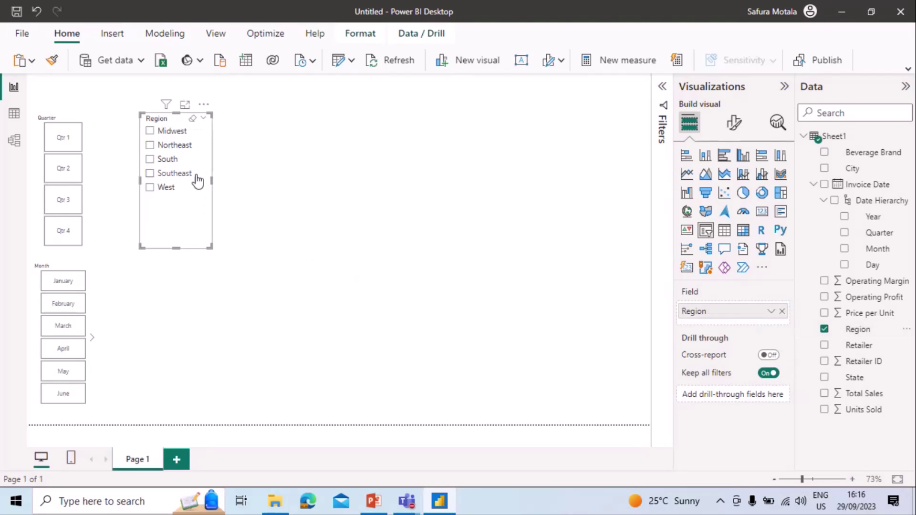
{"action": "left_click", "coordinate": [735, 123]}
{"action": "left_click", "coordinate": [739, 214]}
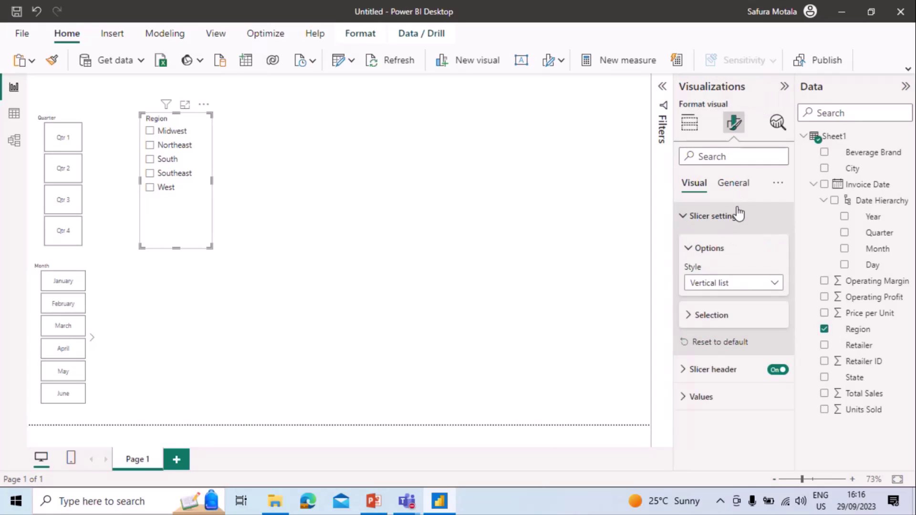
{"action": "left_click", "coordinate": [781, 286]}
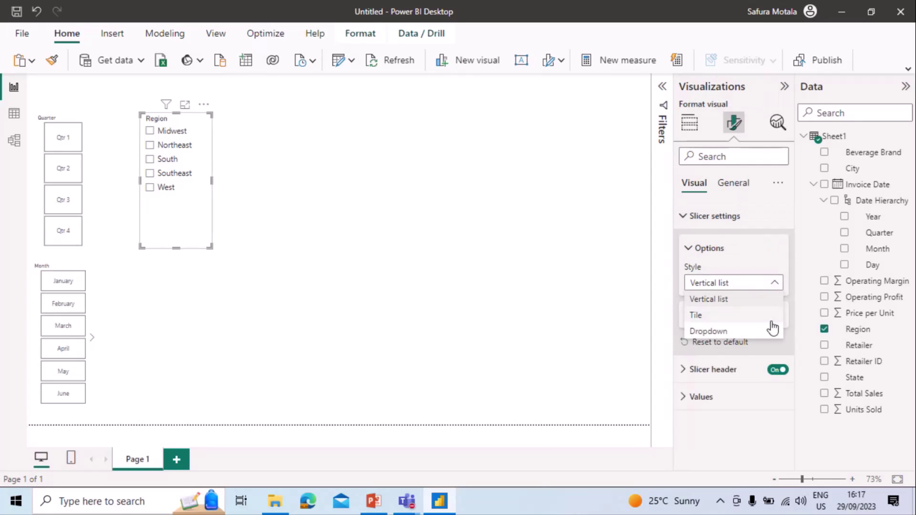
{"action": "left_click", "coordinate": [769, 317]}
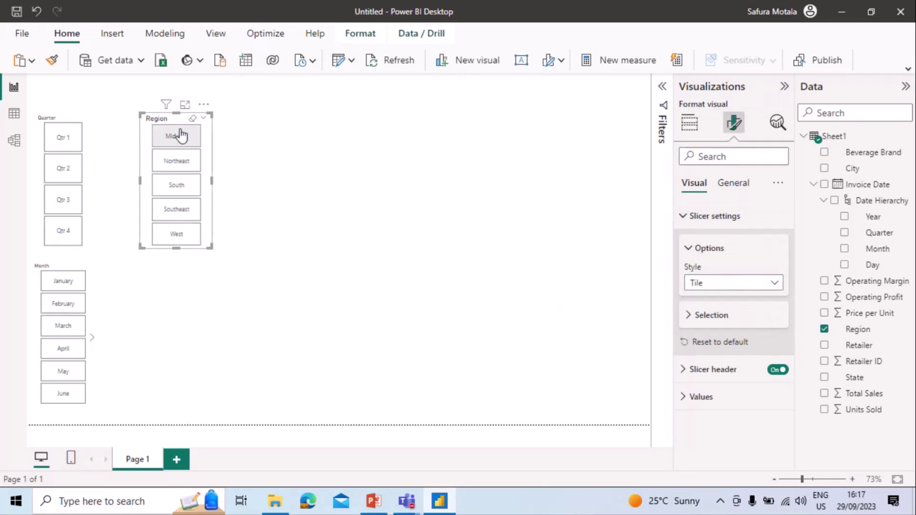
{"action": "left_click_drag", "start_coordinate": [180, 125], "coordinate": [618, 91]}
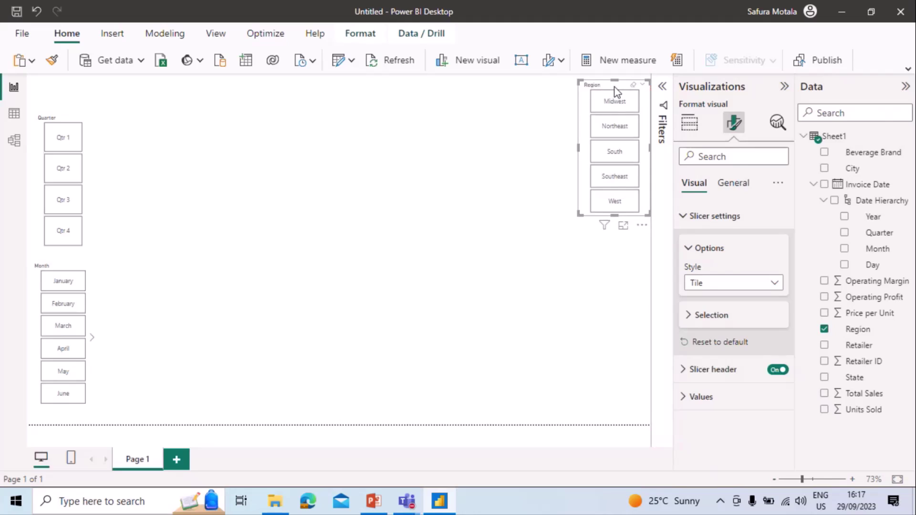
{"action": "left_click", "coordinate": [460, 204]}
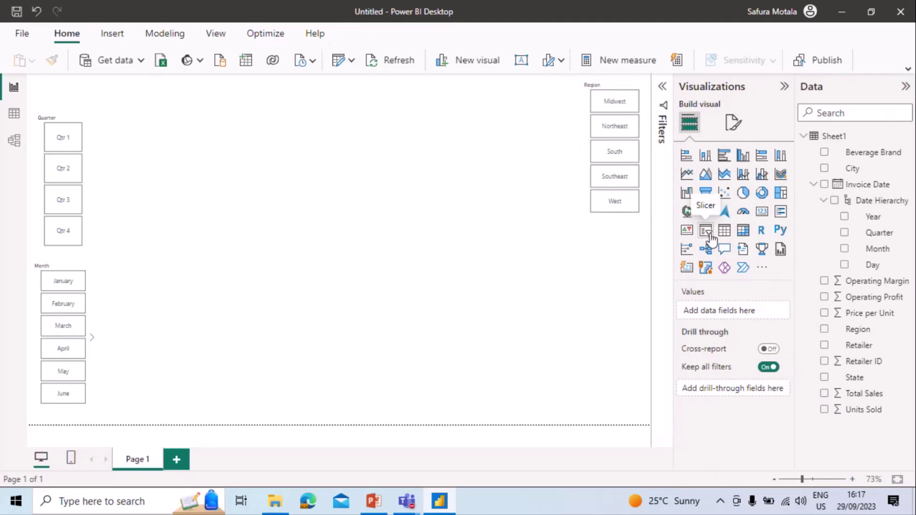
Add a Beverage Brand slicer and set its style to Dropdown.
{"action": "left_click", "coordinate": [706, 232]}
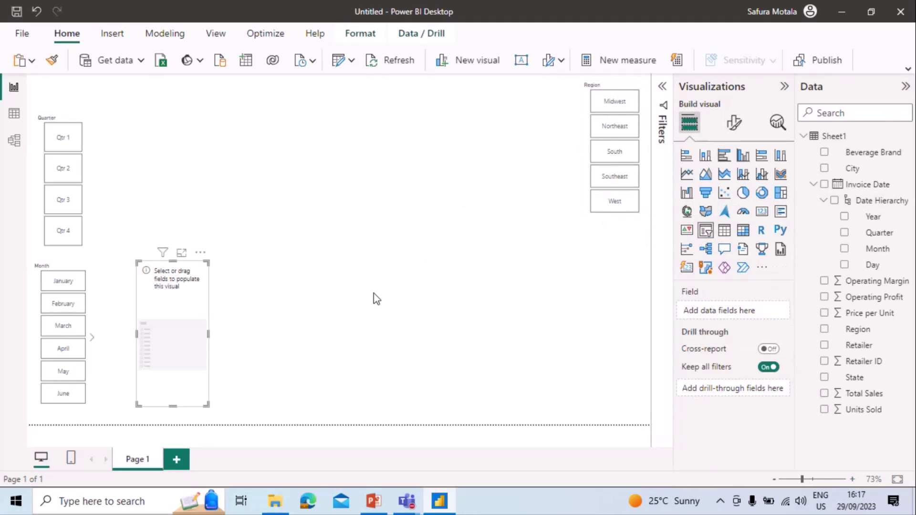
{"action": "left_click", "coordinate": [877, 157]}
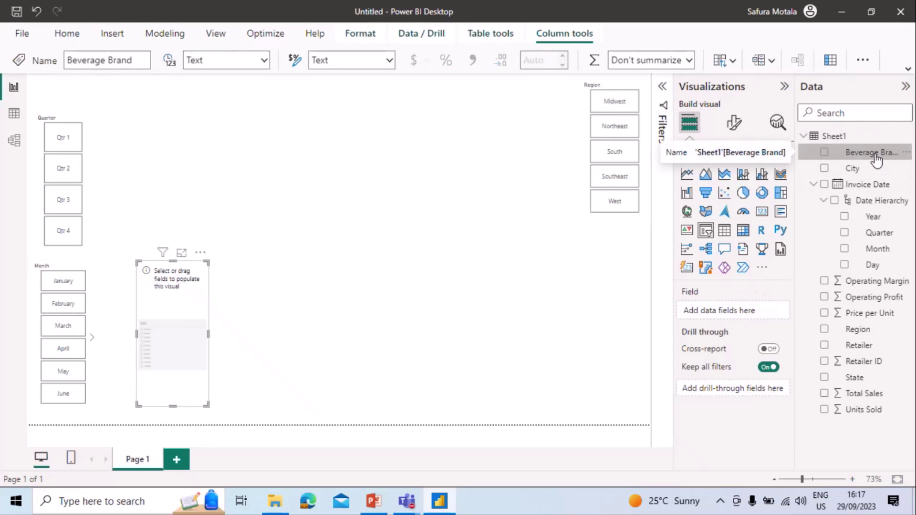
{"action": "left_click", "coordinate": [825, 153]}
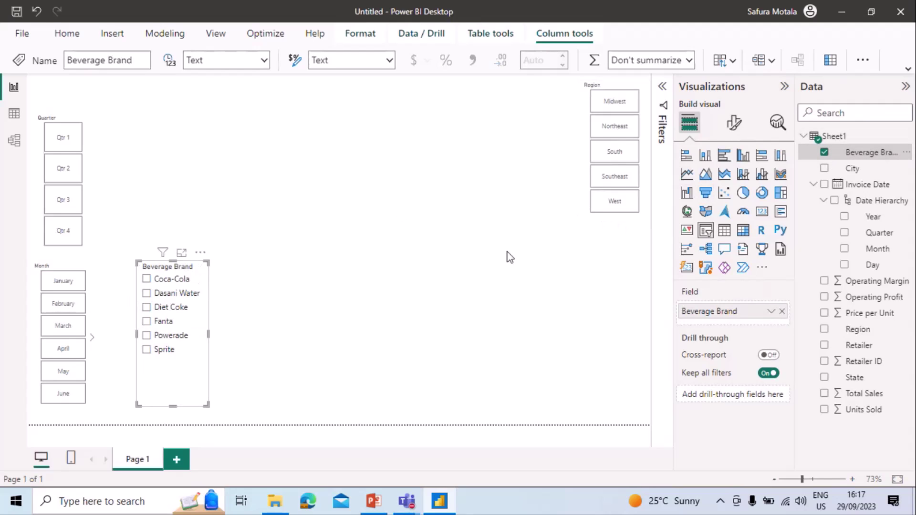
{"action": "left_click", "coordinate": [734, 122]}
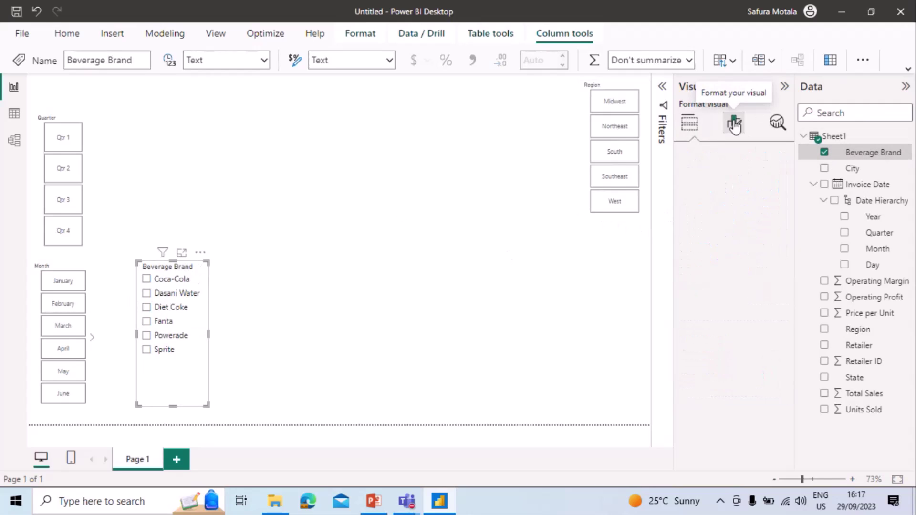
{"action": "left_click", "coordinate": [718, 223]}
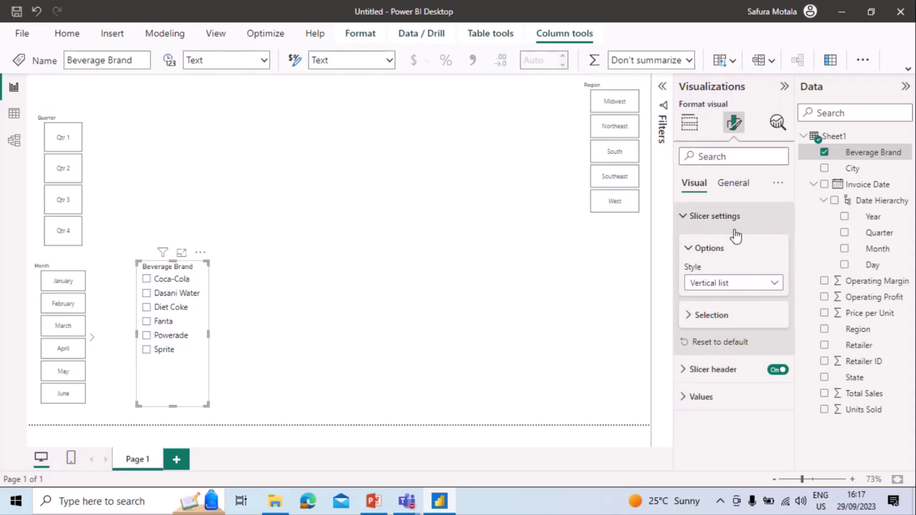
{"action": "left_click", "coordinate": [773, 284]}
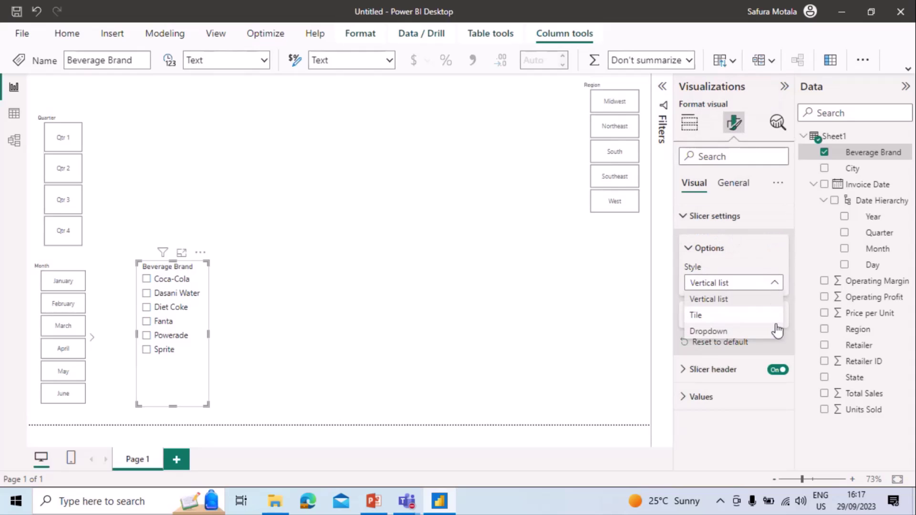
{"action": "left_click", "coordinate": [778, 331]}
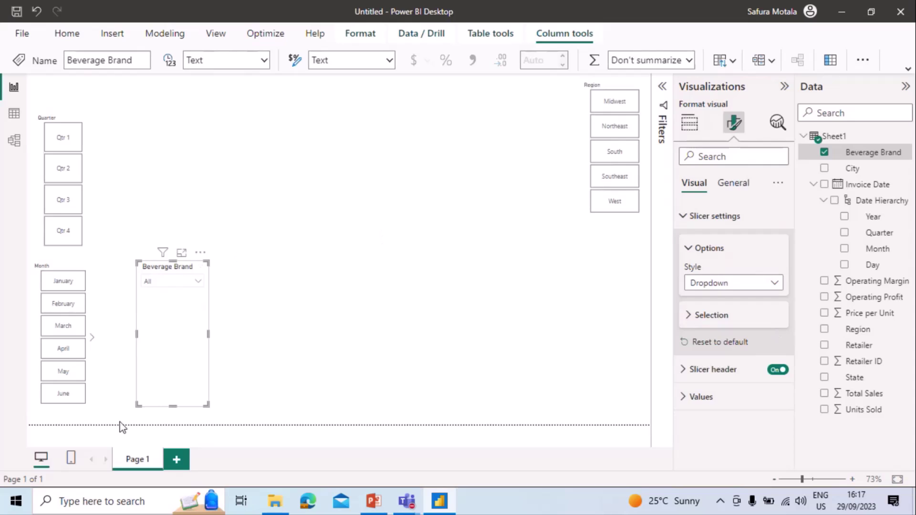
Shorten the Beverage Brand dropdown slicer and place it beneath the Region slicer.
{"action": "left_click_drag", "start_coordinate": [172, 407], "coordinate": [171, 308]}
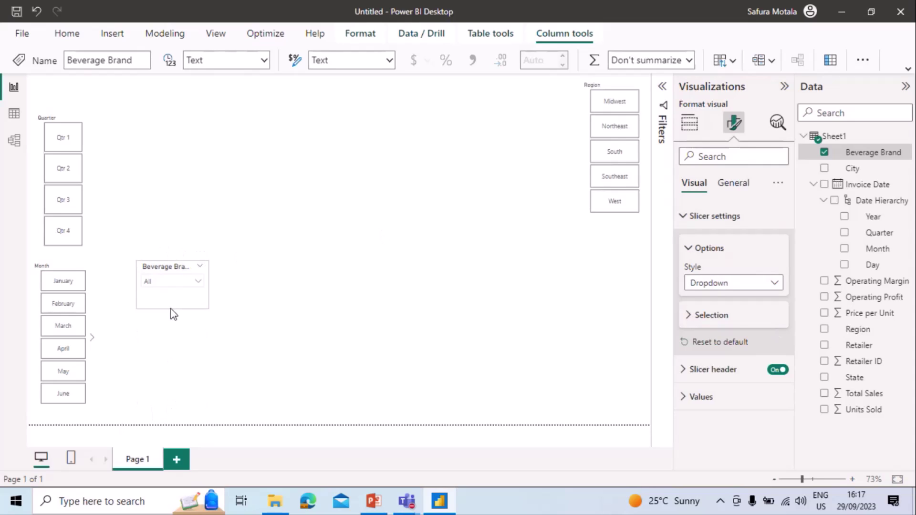
{"action": "left_click_drag", "start_coordinate": [171, 267], "coordinate": [611, 237]}
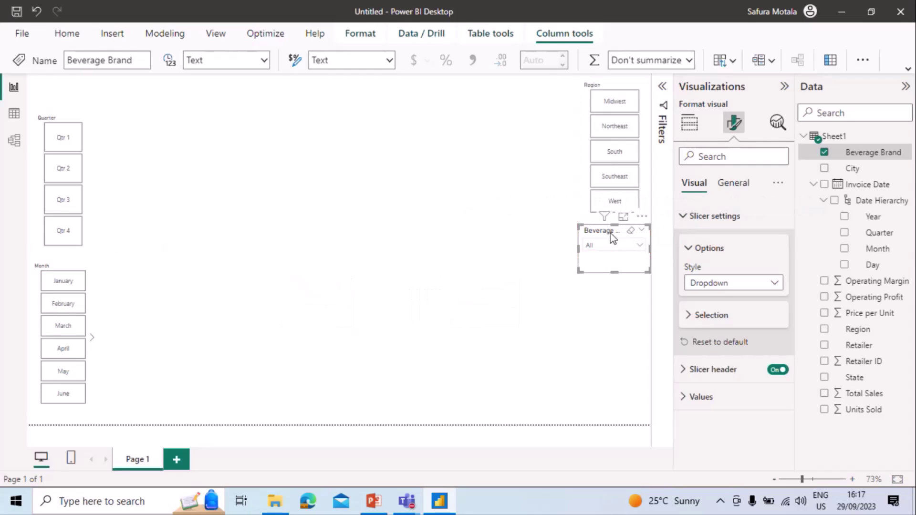
{"action": "left_click", "coordinate": [501, 281]}
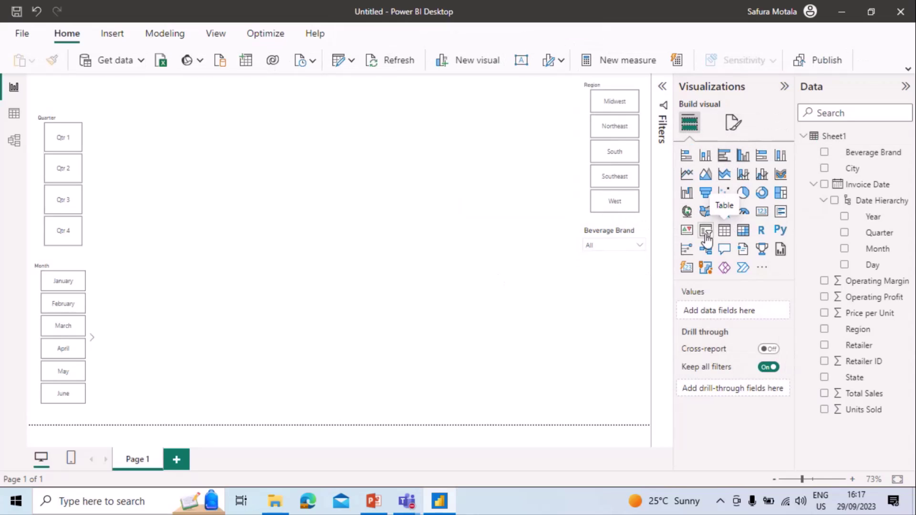
Add a Retailer slicer in Tile style and position it below the Beverage Brand slicer.
{"action": "left_click", "coordinate": [706, 231]}
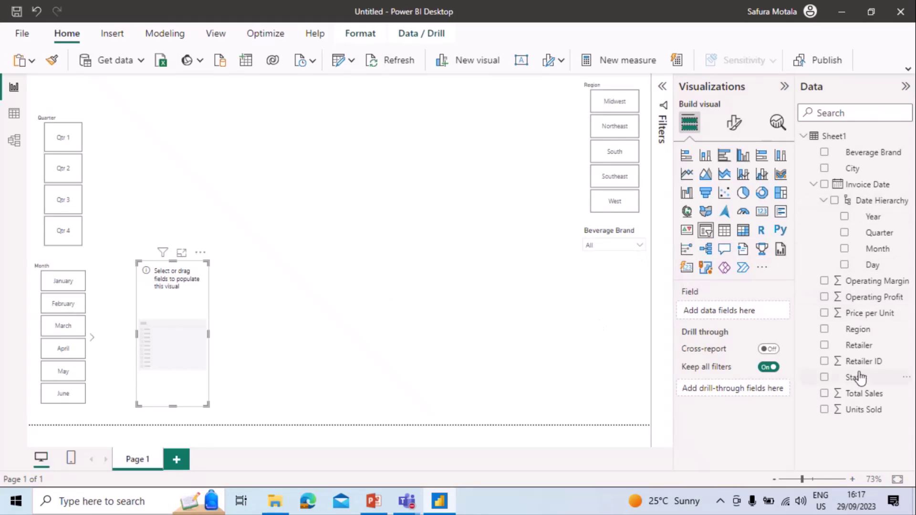
{"action": "left_click", "coordinate": [857, 348]}
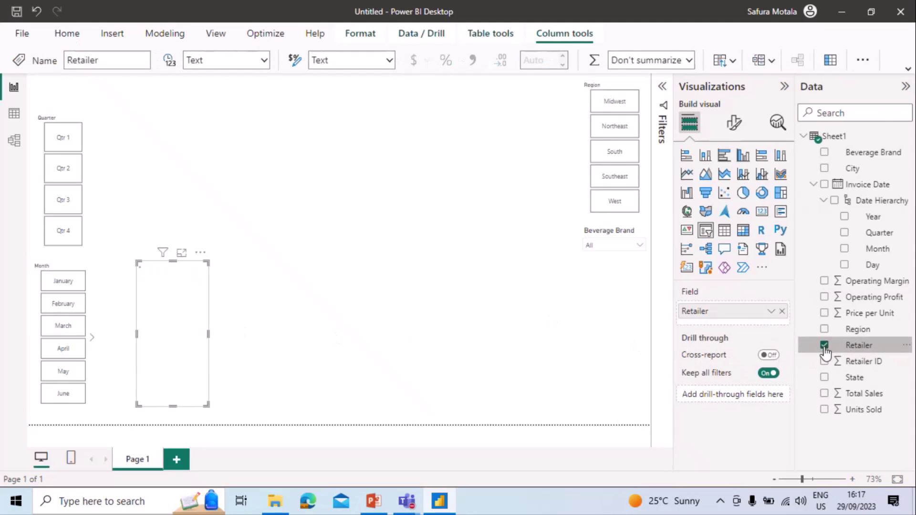
{"action": "left_click", "coordinate": [731, 125]}
{"action": "left_click", "coordinate": [716, 220]}
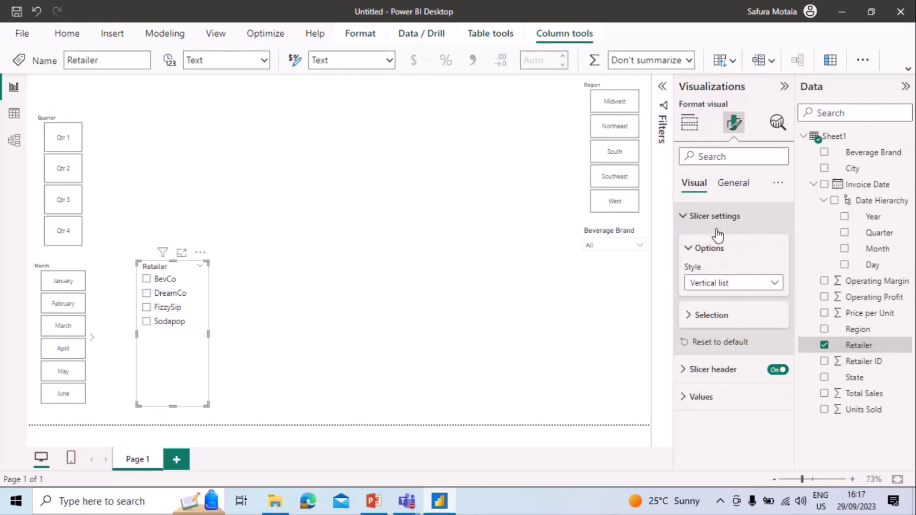
{"action": "left_click", "coordinate": [767, 286]}
{"action": "left_click", "coordinate": [769, 316]}
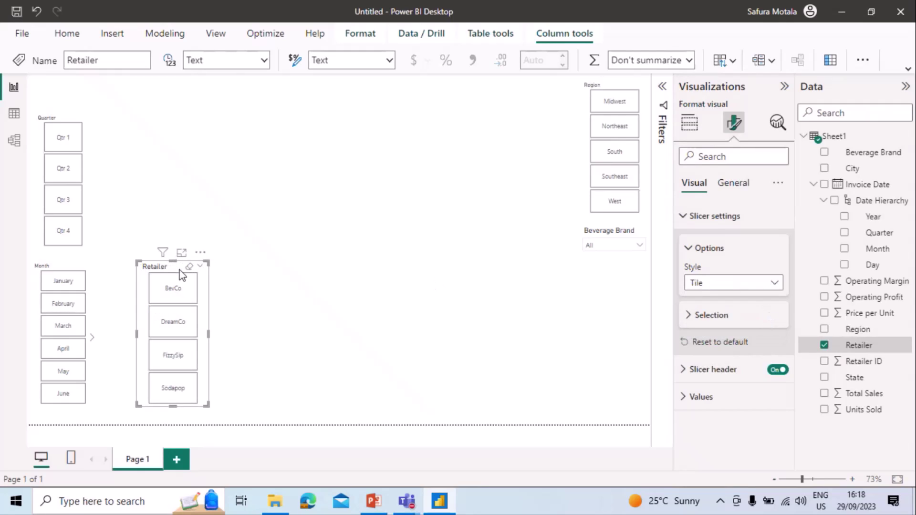
{"action": "left_click_drag", "start_coordinate": [180, 273], "coordinate": [594, 265]}
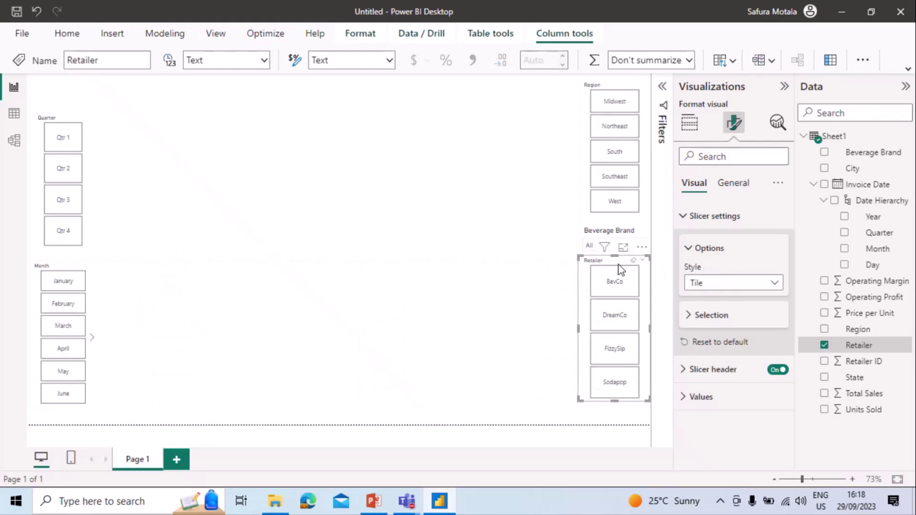
{"action": "left_click_drag", "start_coordinate": [617, 260], "coordinate": [616, 267]}
Set the page canvas background to dark navy with 9% transparency.
{"action": "left_click", "coordinate": [516, 234]}
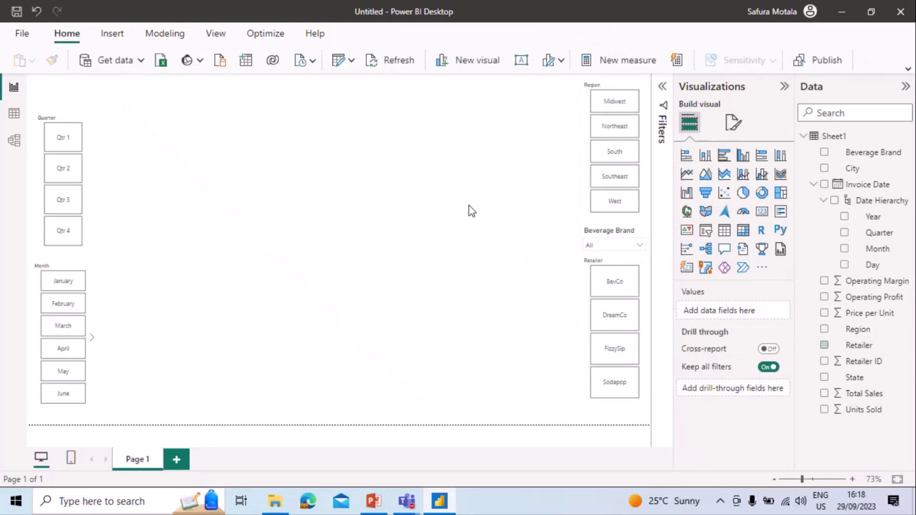
{"action": "left_click", "coordinate": [732, 123]}
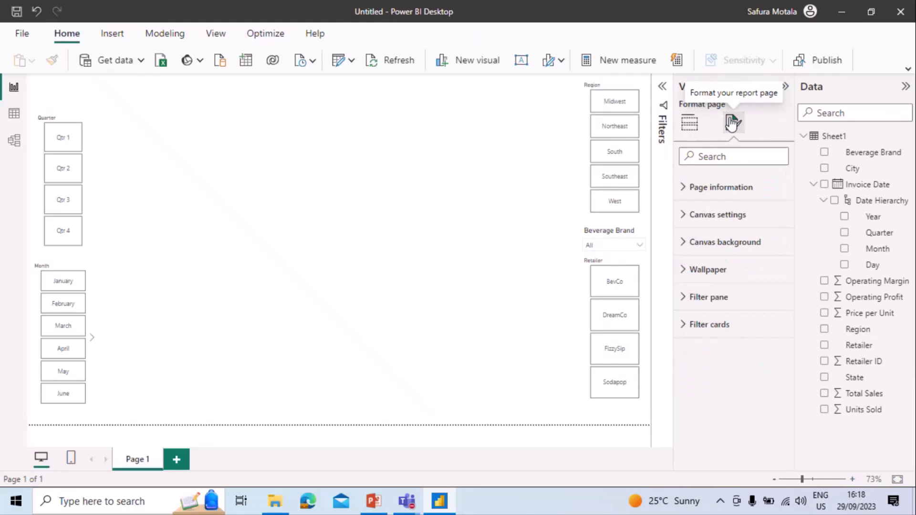
{"action": "left_click", "coordinate": [690, 243]}
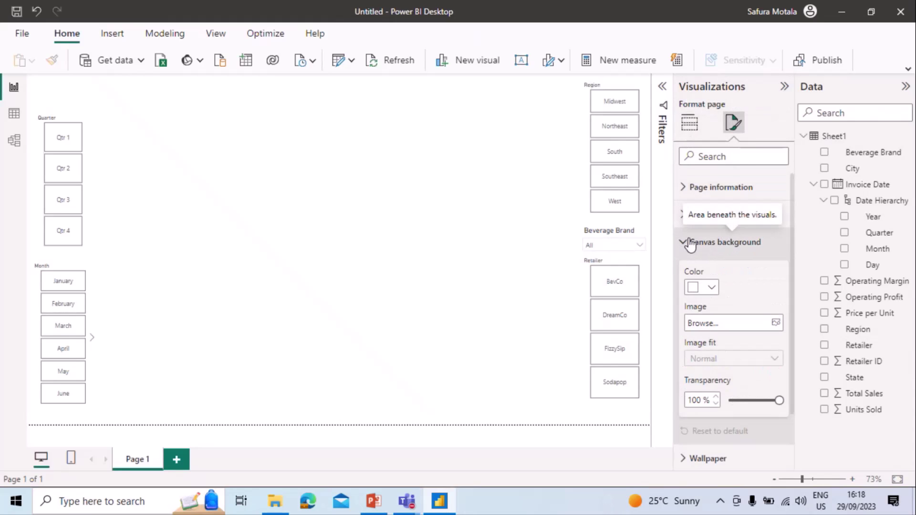
{"action": "left_click", "coordinate": [712, 289]}
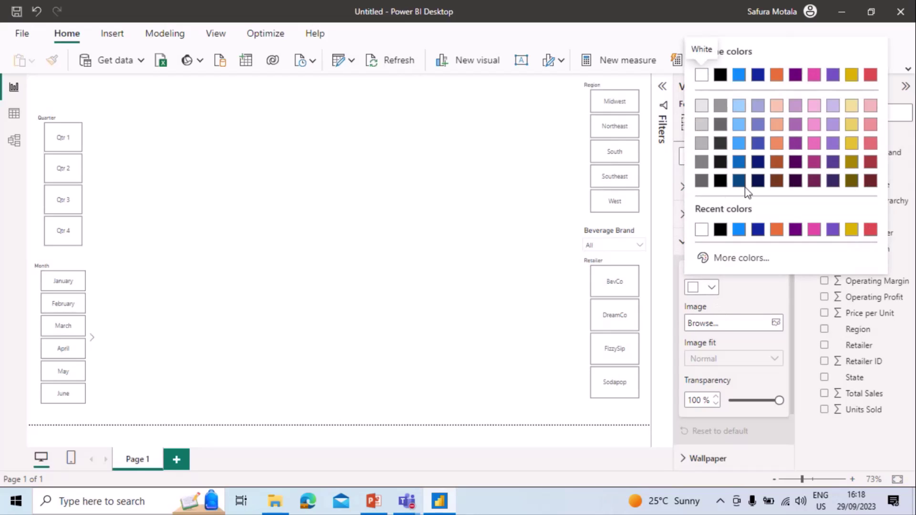
{"action": "left_click", "coordinate": [758, 161]}
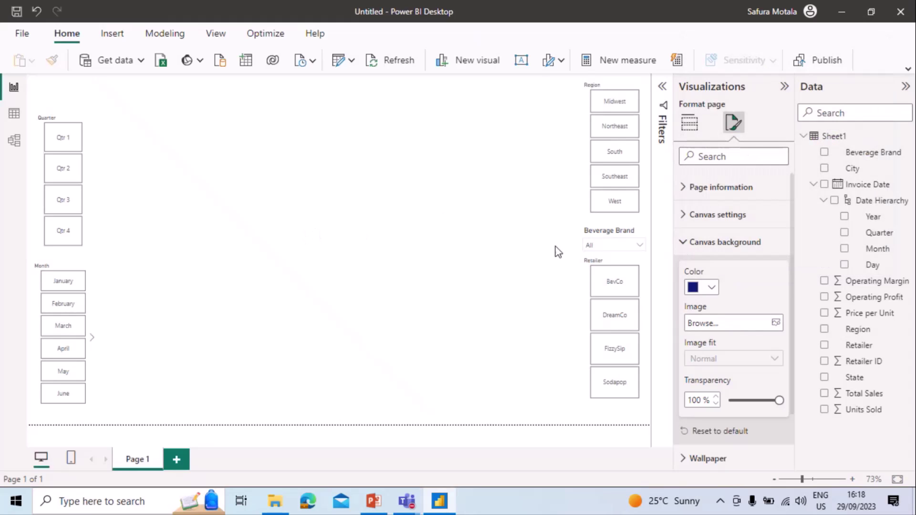
{"action": "left_click", "coordinate": [735, 402]}
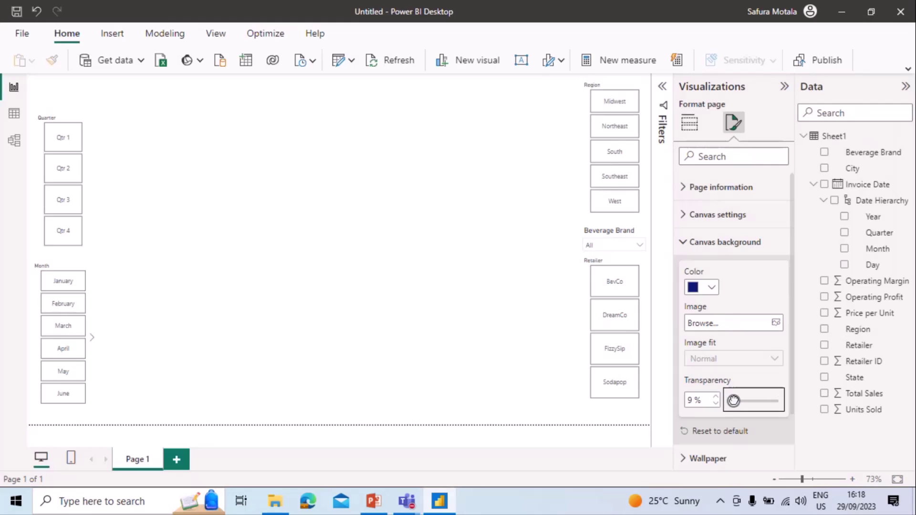
{"action": "left_click", "coordinate": [443, 298]}
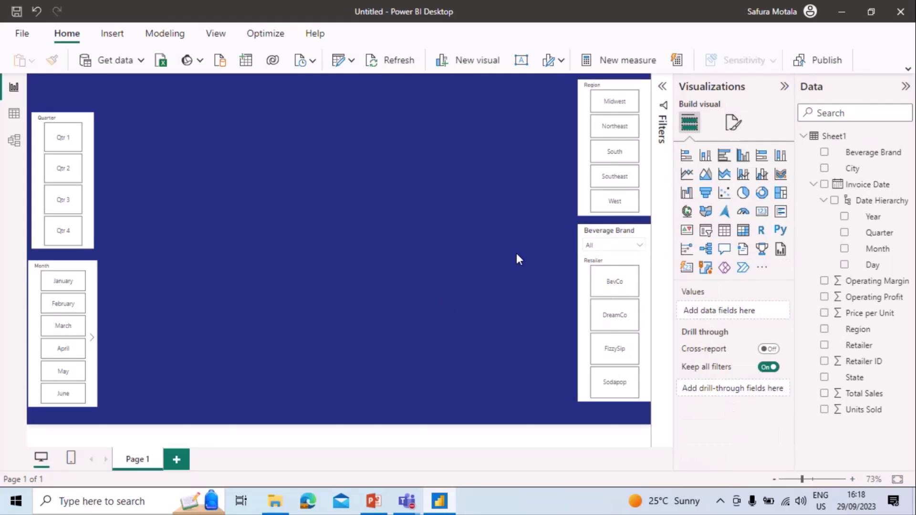
Move the Retailer slicer slightly lower beneath the Beverage Brand dropdown.
{"action": "left_click", "coordinate": [620, 233]}
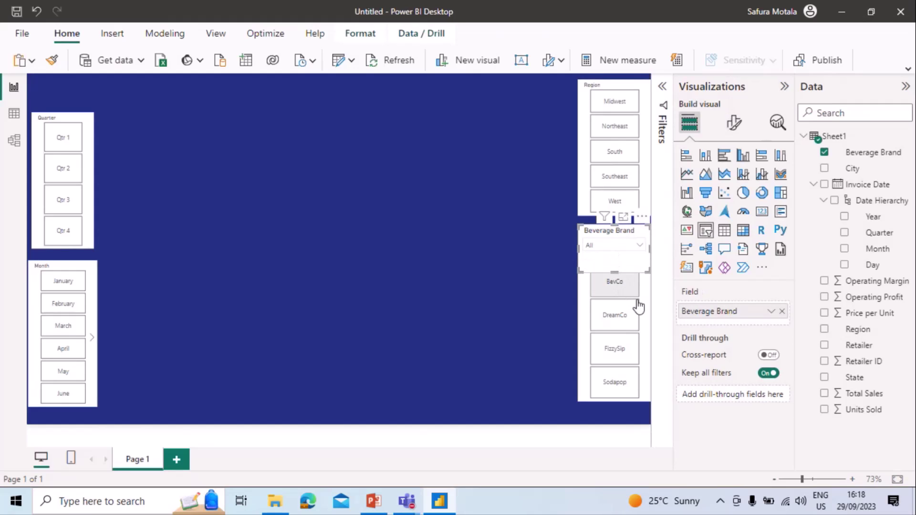
{"action": "left_click", "coordinate": [648, 312]}
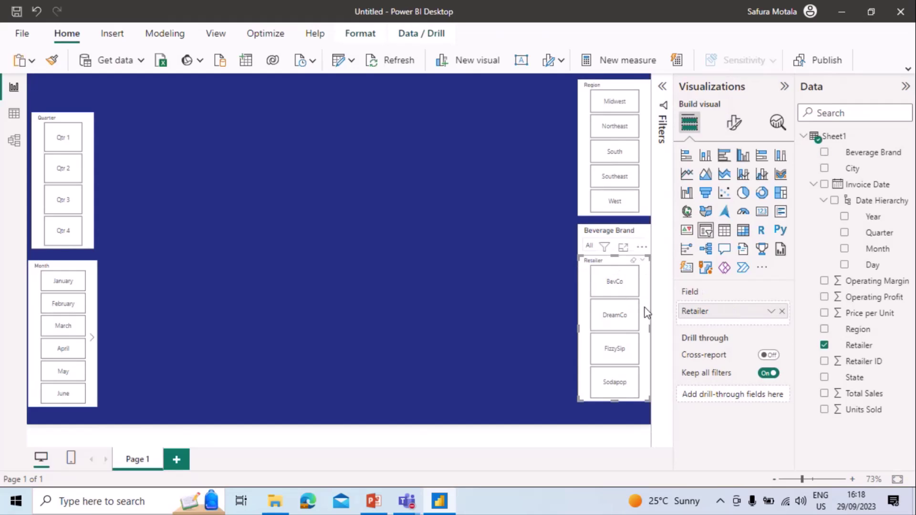
{"action": "left_click_drag", "start_coordinate": [615, 258], "coordinate": [616, 276]}
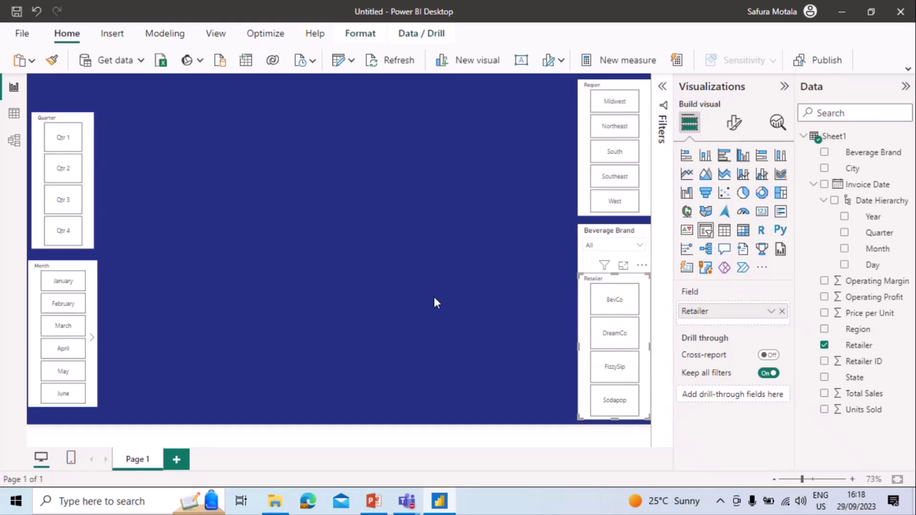
{"action": "left_click", "coordinate": [434, 297]}
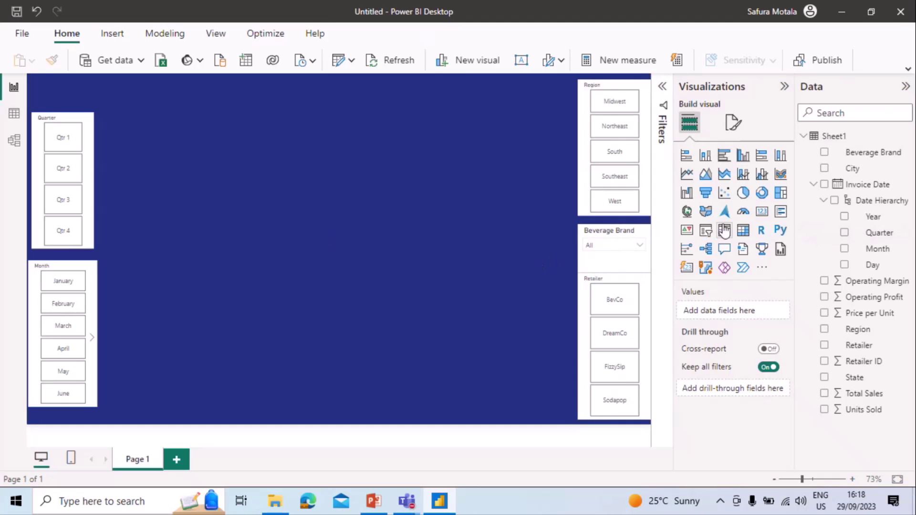
Add a short Card showing Sum of Total Sales (8.68M) at the top of the canvas.
{"action": "left_click", "coordinate": [762, 212]}
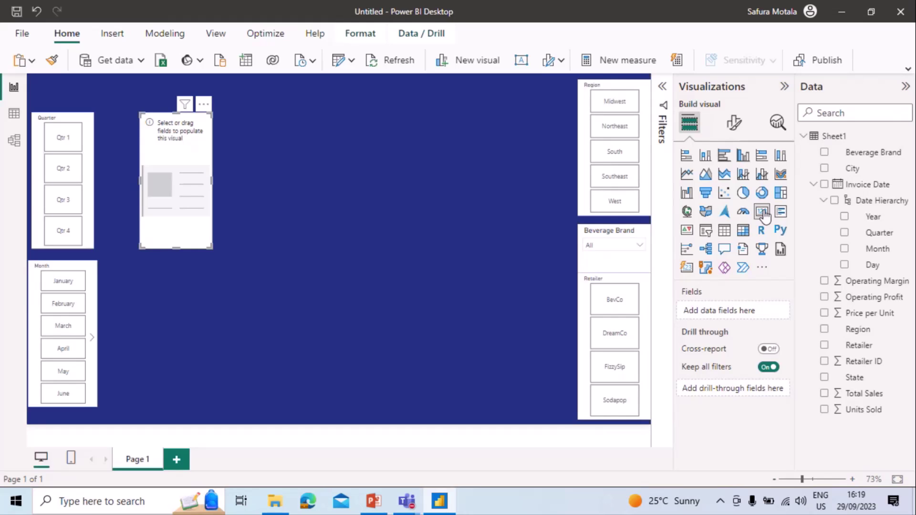
{"action": "left_click", "coordinate": [864, 394]}
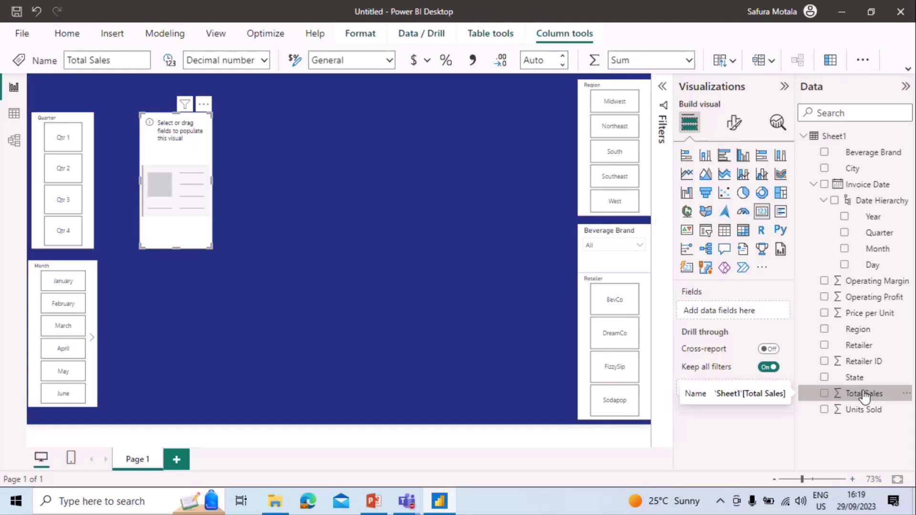
{"action": "left_click", "coordinate": [825, 394]}
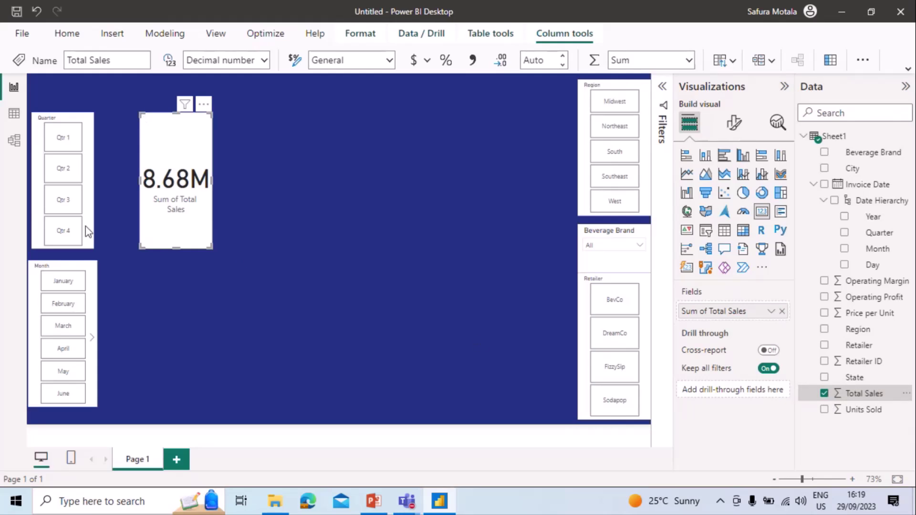
{"action": "left_click_drag", "start_coordinate": [176, 248], "coordinate": [187, 171]}
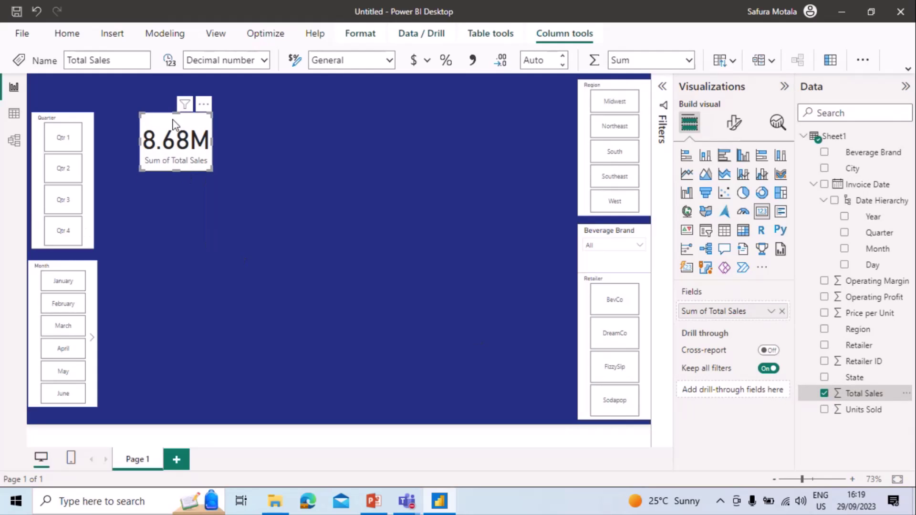
{"action": "left_click_drag", "start_coordinate": [172, 125], "coordinate": [216, 115]}
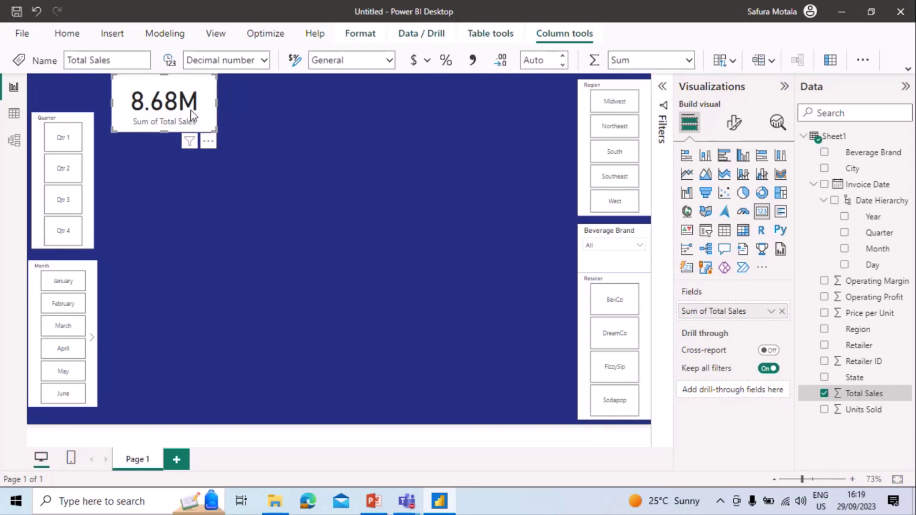
Duplicate the Total Sales card into three more copies along the top of the canvas.
{"action": "left_click_drag", "start_coordinate": [191, 114], "coordinate": [501, 99]}
{"action": "left_click", "coordinate": [162, 123]}
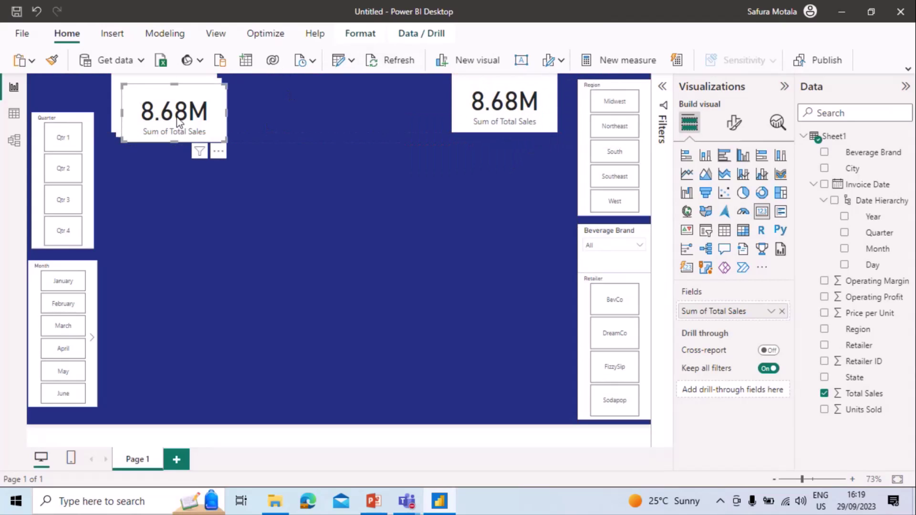
{"action": "left_click_drag", "start_coordinate": [186, 122], "coordinate": [400, 114]}
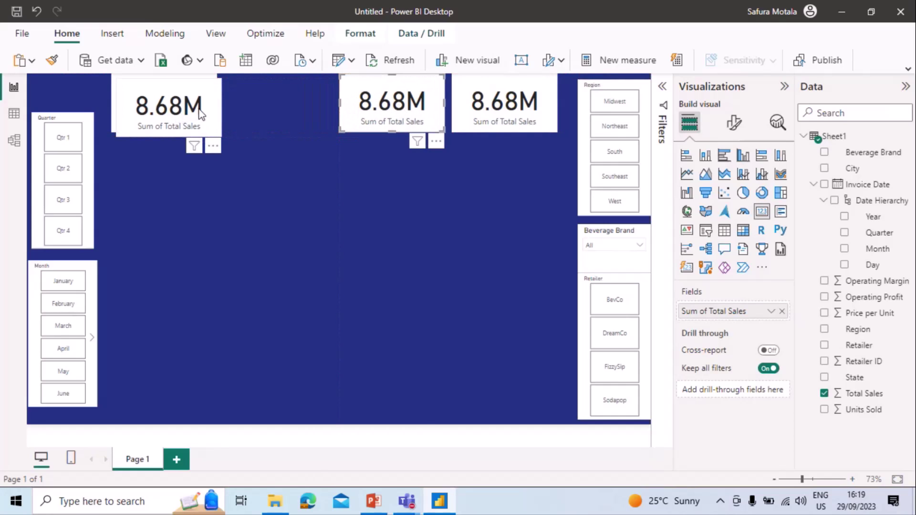
{"action": "key", "text": "ctrl+v"}
{"action": "left_click_drag", "start_coordinate": [200, 119], "coordinate": [308, 105]}
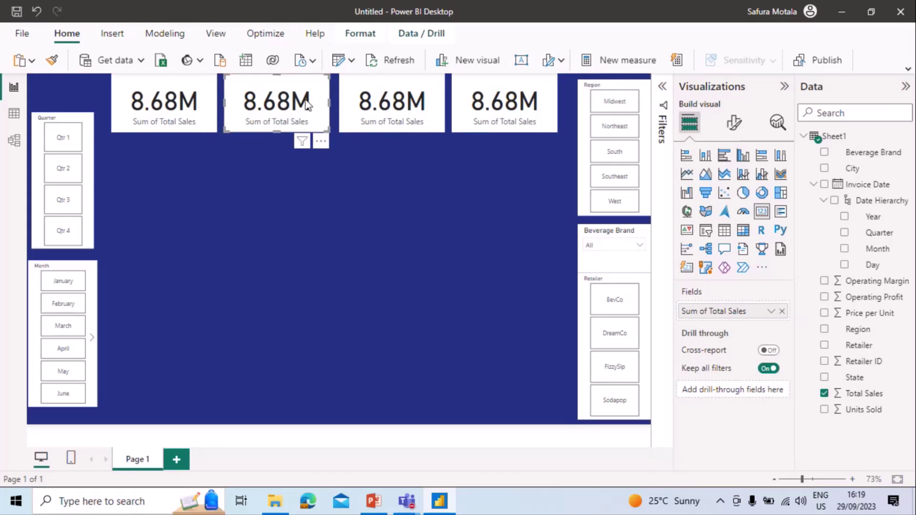
{"action": "left_click", "coordinate": [404, 182]}
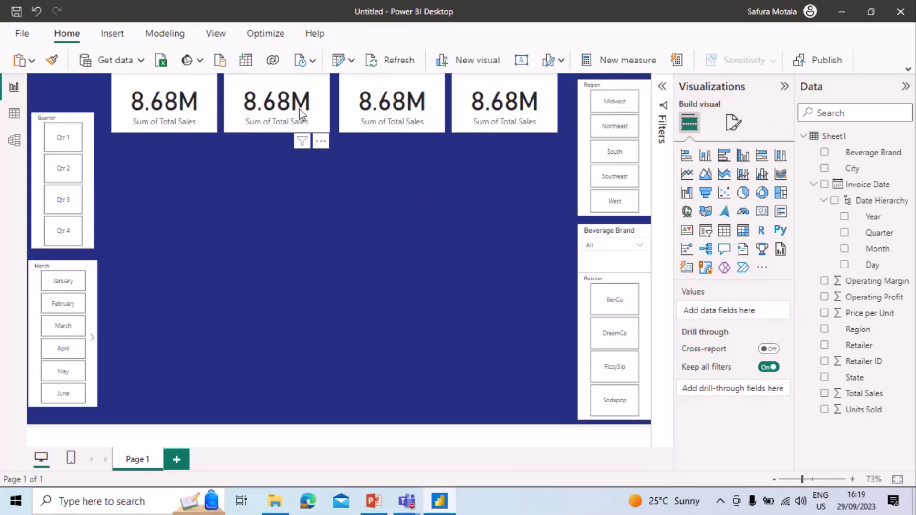
Switch two copies to Units Sold and Operating Profit, and clear the fourth card's field.
{"action": "left_click", "coordinate": [300, 107]}
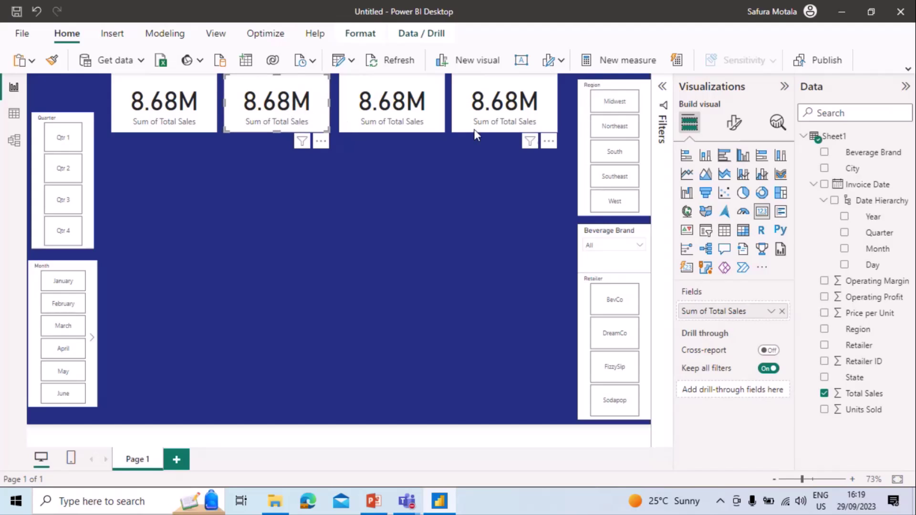
{"action": "left_click", "coordinate": [783, 311]}
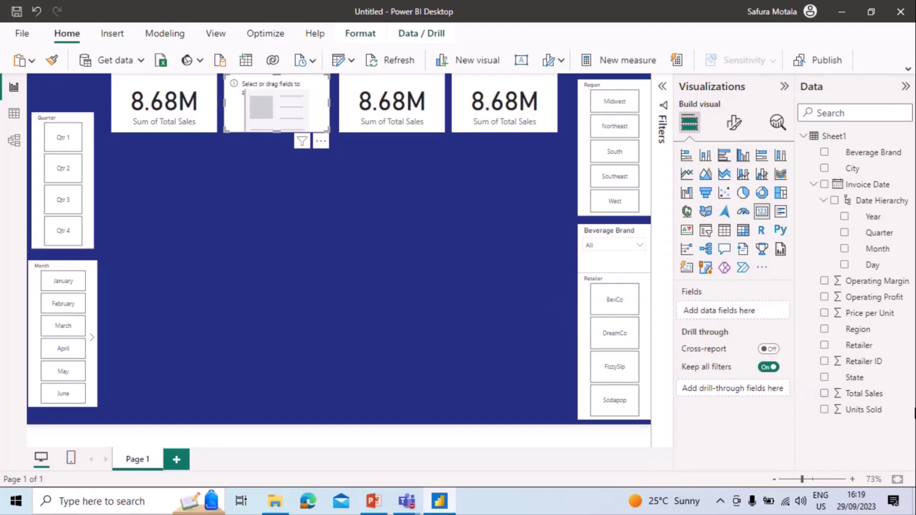
{"action": "left_click_drag", "start_coordinate": [879, 410], "coordinate": [757, 310]}
{"action": "left_click", "coordinate": [416, 103]}
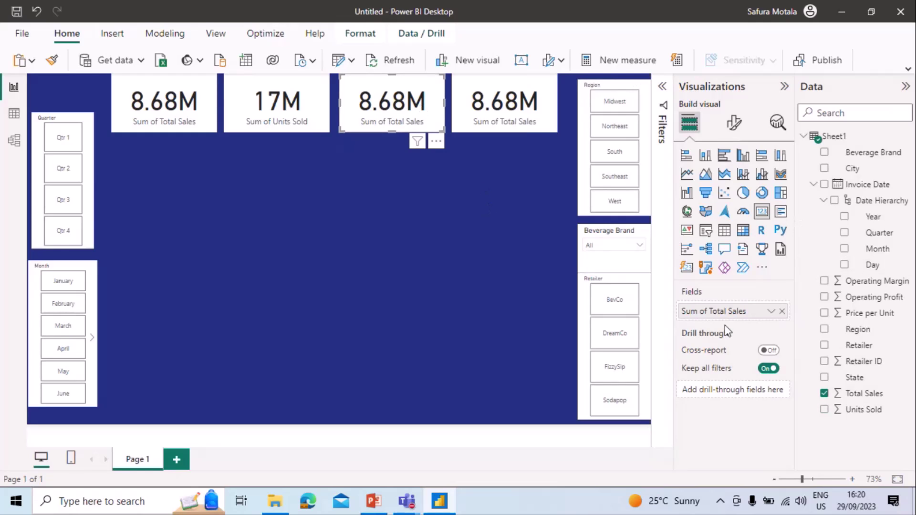
{"action": "left_click", "coordinate": [782, 312]}
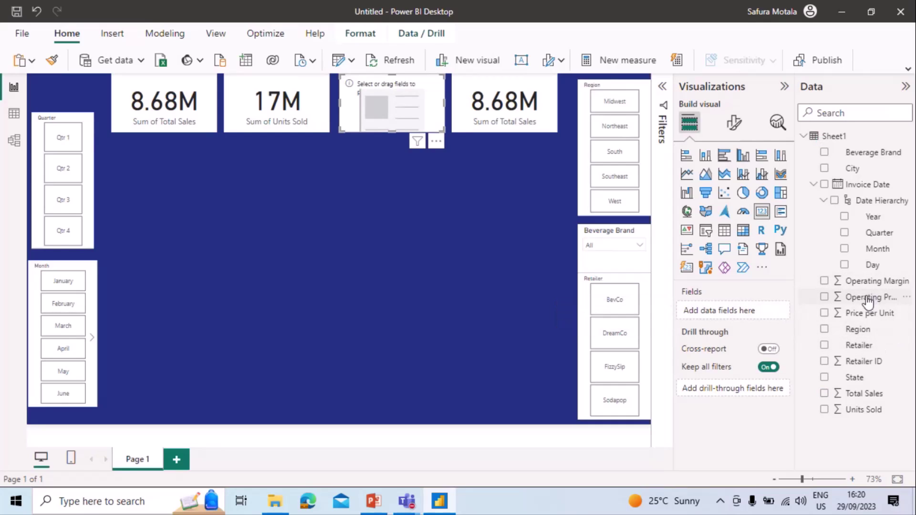
{"action": "left_click_drag", "start_coordinate": [874, 300], "coordinate": [730, 311]}
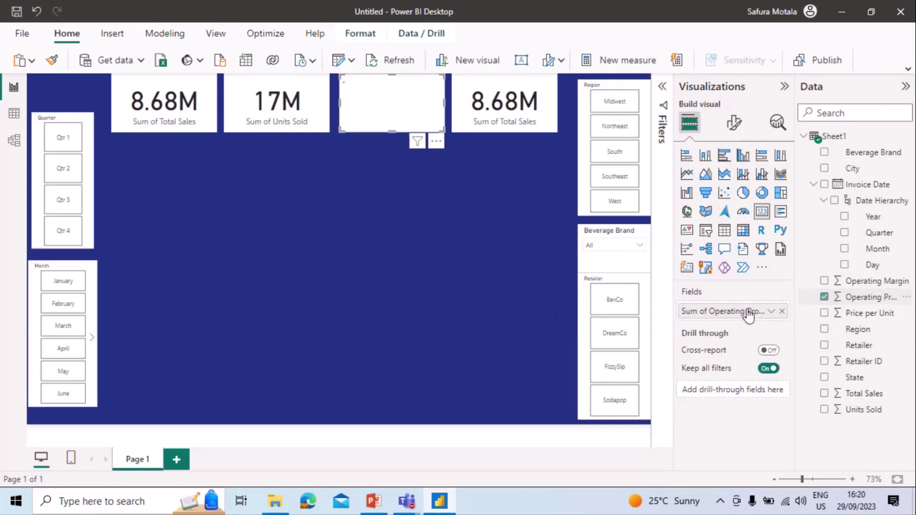
{"action": "left_click", "coordinate": [496, 111]}
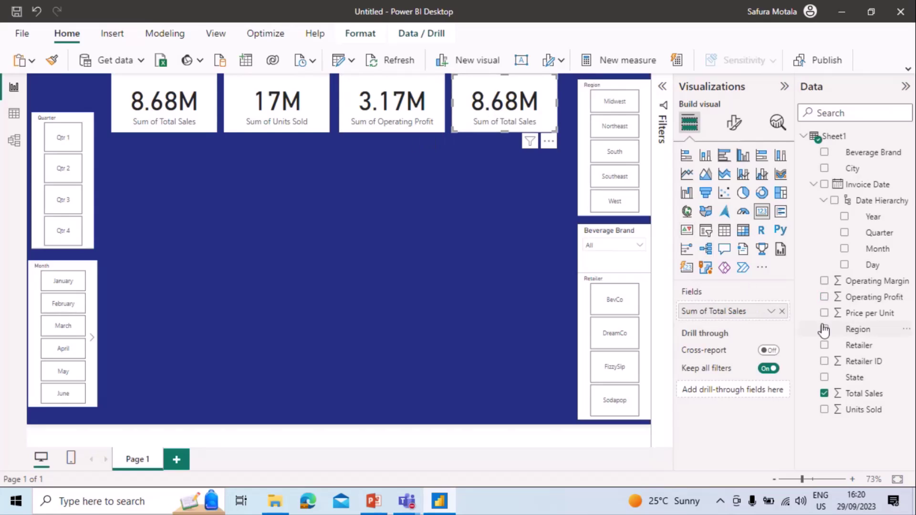
{"action": "left_click", "coordinate": [784, 314]}
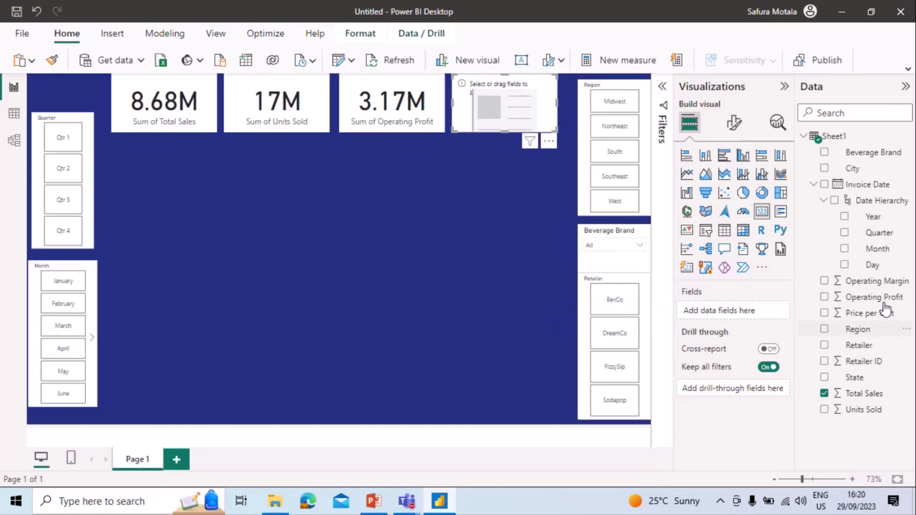
Show Average of Operating Margin in the fourth card, formatted as a percentage (36.31%).
{"action": "left_click_drag", "start_coordinate": [876, 281], "coordinate": [751, 314]}
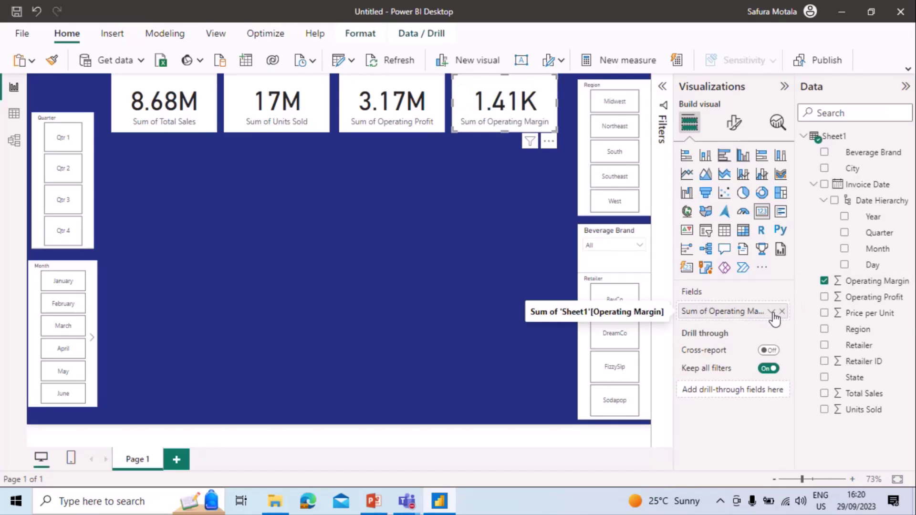
{"action": "left_click", "coordinate": [772, 312]}
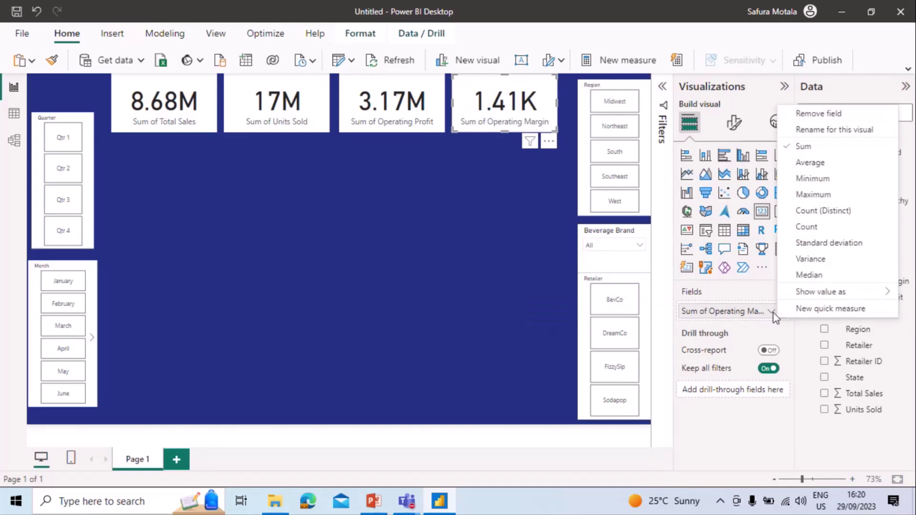
{"action": "left_click", "coordinate": [820, 163]}
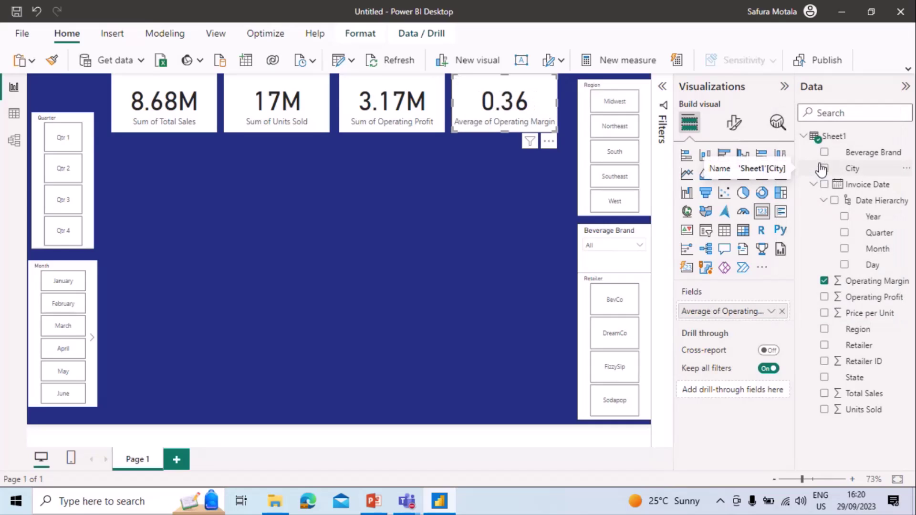
{"action": "left_click", "coordinate": [871, 283]}
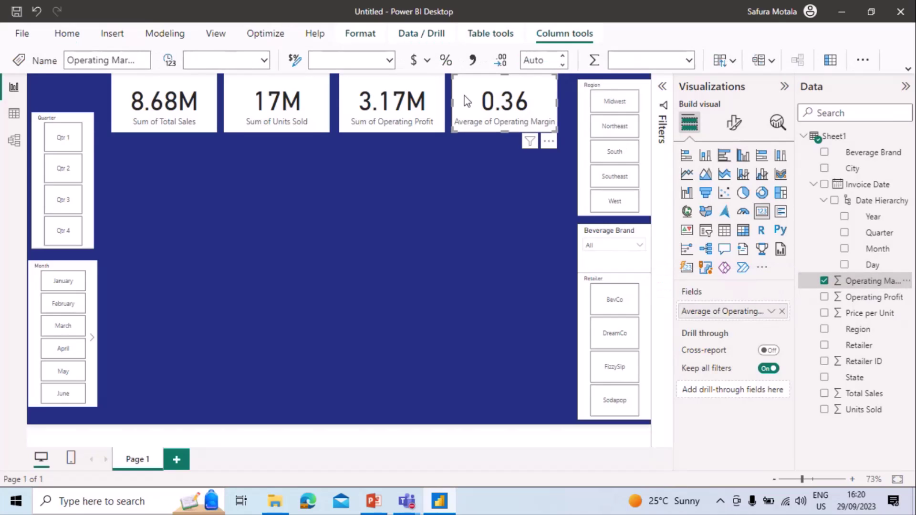
{"action": "left_click", "coordinate": [447, 61]}
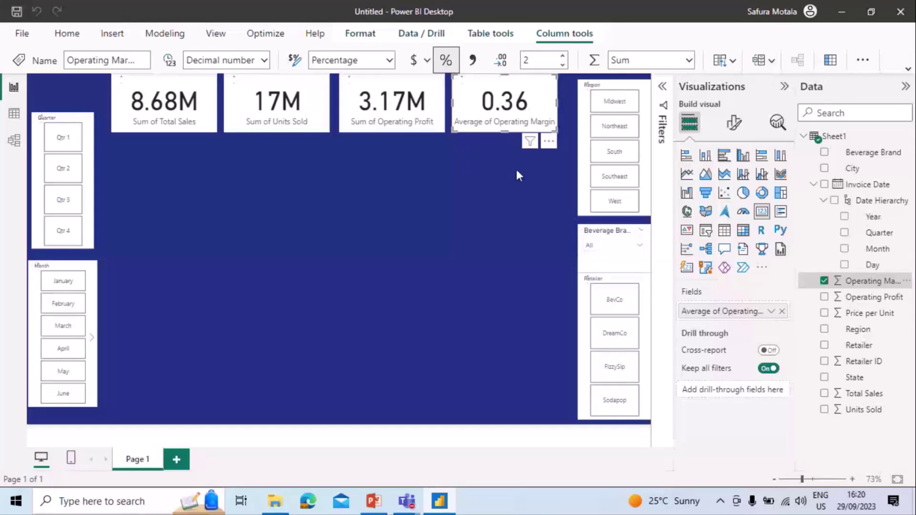
{"action": "left_click", "coordinate": [438, 221]}
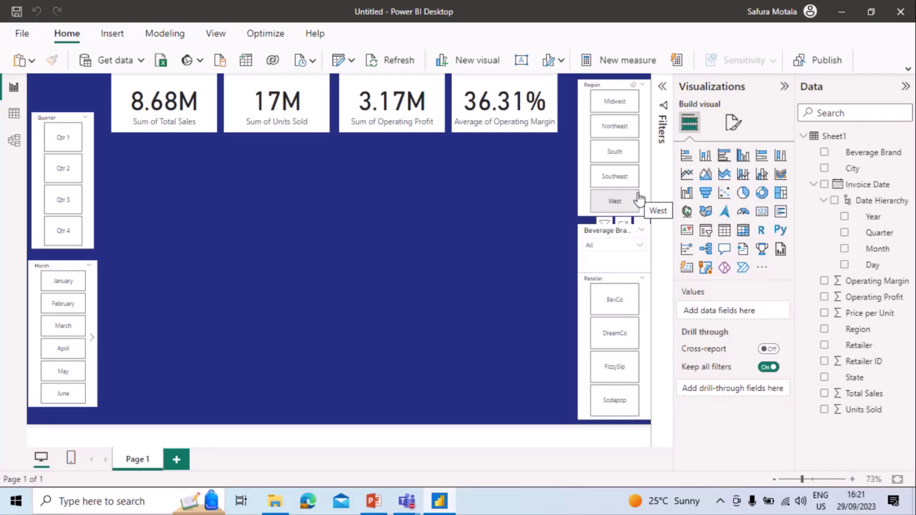
Add a stacked column chart below the cards, widened beside the Quarter slicer.
{"action": "left_click", "coordinate": [706, 156]}
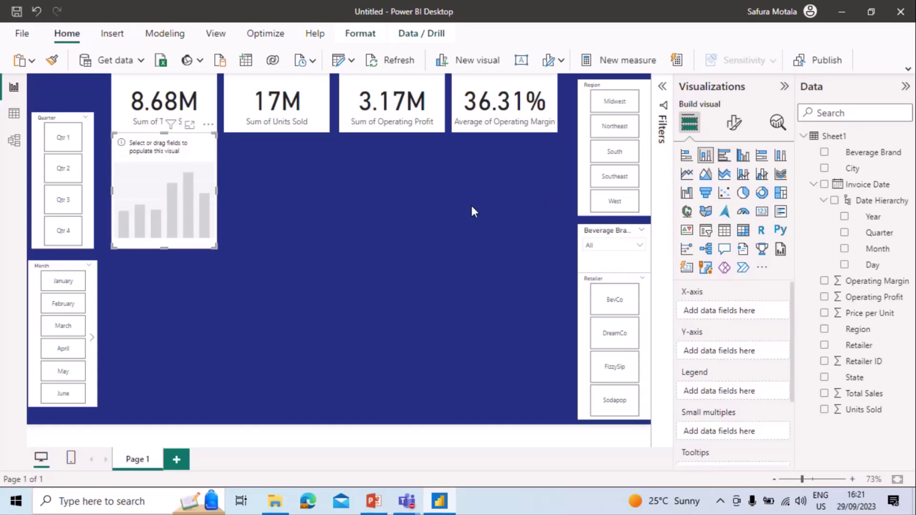
{"action": "left_click_drag", "start_coordinate": [174, 178], "coordinate": [170, 194]}
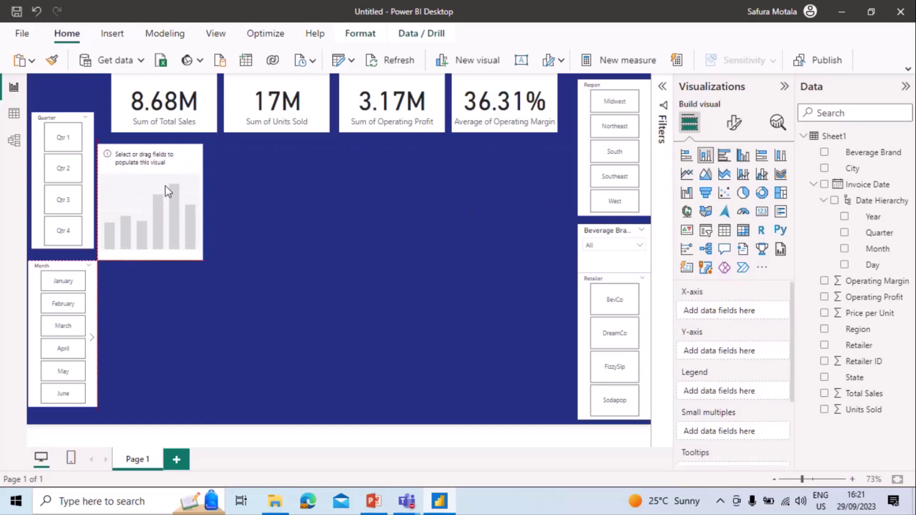
{"action": "left_click_drag", "start_coordinate": [168, 190], "coordinate": [168, 191]}
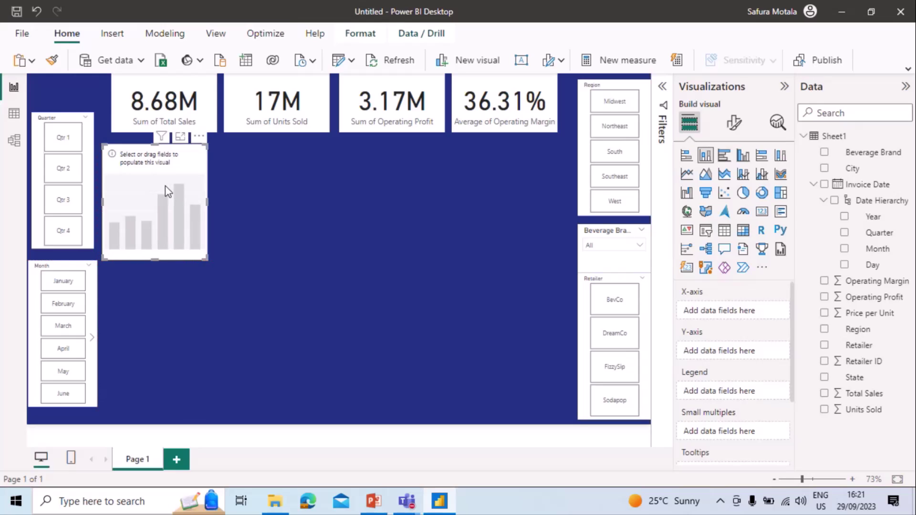
{"action": "left_click_drag", "start_coordinate": [205, 202], "coordinate": [337, 187]}
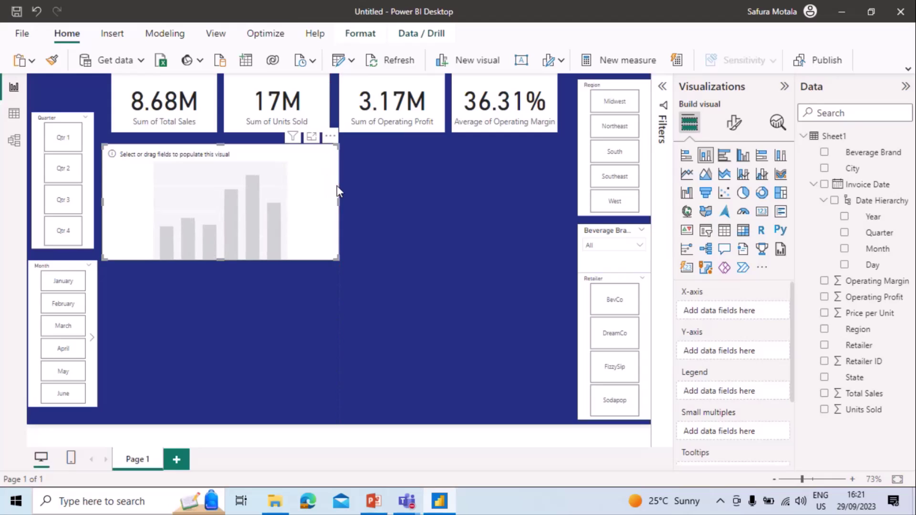
{"action": "mouse_move", "coordinate": [278, 186]}
{"action": "left_mouse_down"}
{"action": "mouse_move", "coordinate": [282, 194]}
{"action": "mouse_move", "coordinate": [276, 187]}
{"action": "left_mouse_up"}
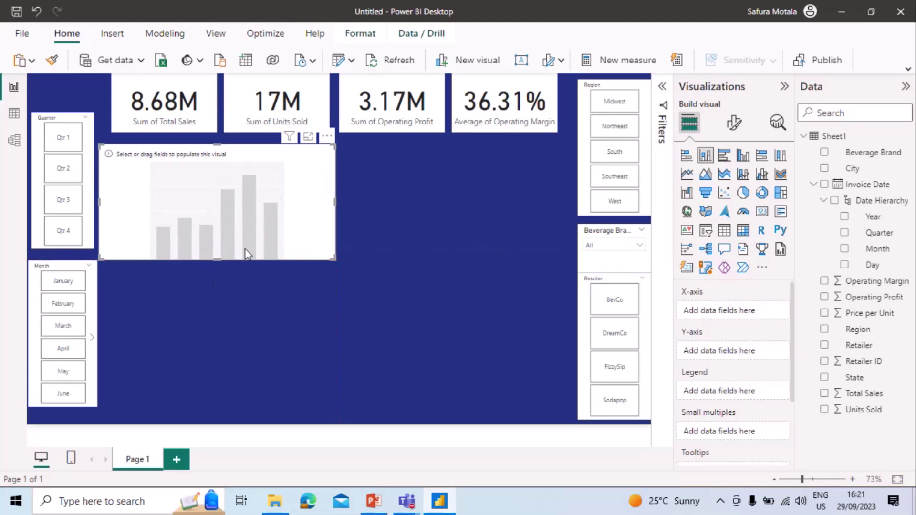
{"action": "left_click", "coordinate": [403, 221]}
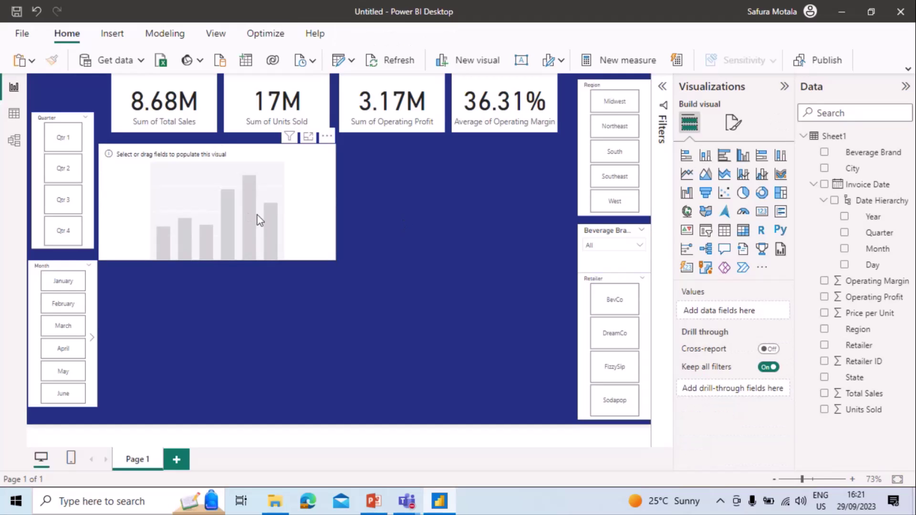
{"action": "left_click", "coordinate": [257, 216]}
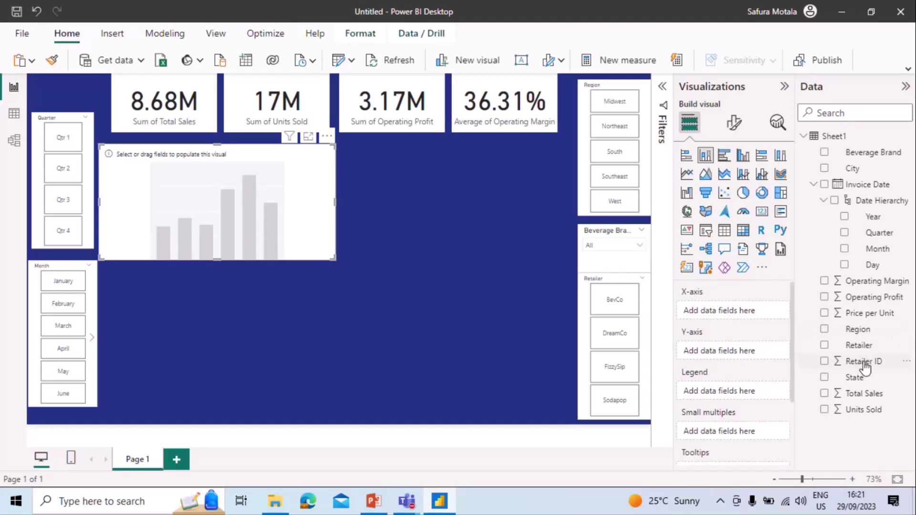
Plot Total Sales by Month on the column chart and make it taller.
{"action": "left_click_drag", "start_coordinate": [876, 249], "coordinate": [750, 310]}
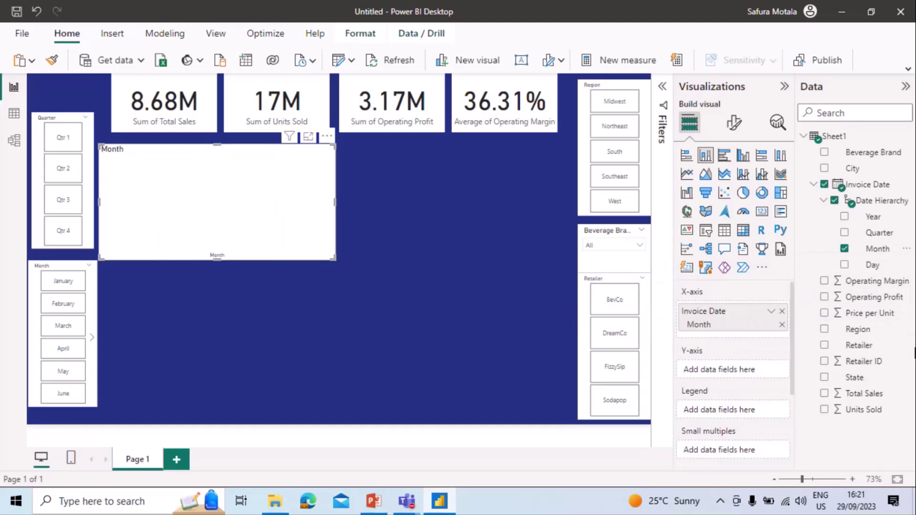
{"action": "left_click_drag", "start_coordinate": [864, 395], "coordinate": [747, 374]}
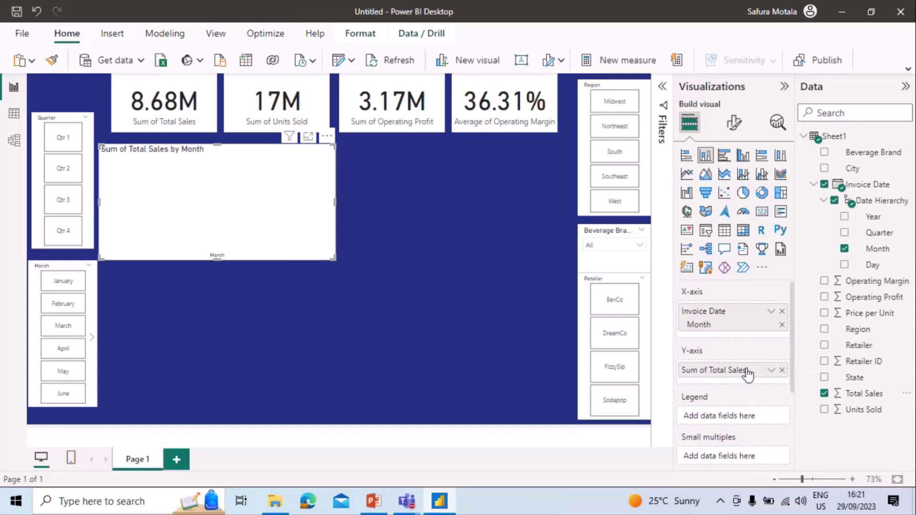
{"action": "left_click", "coordinate": [220, 263]}
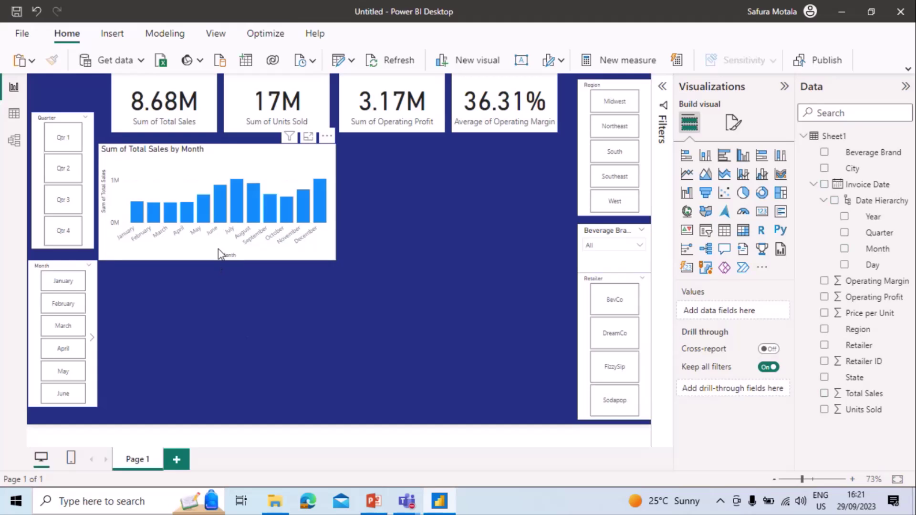
{"action": "left_click", "coordinate": [218, 256]}
{"action": "left_click_drag", "start_coordinate": [217, 257], "coordinate": [219, 268]}
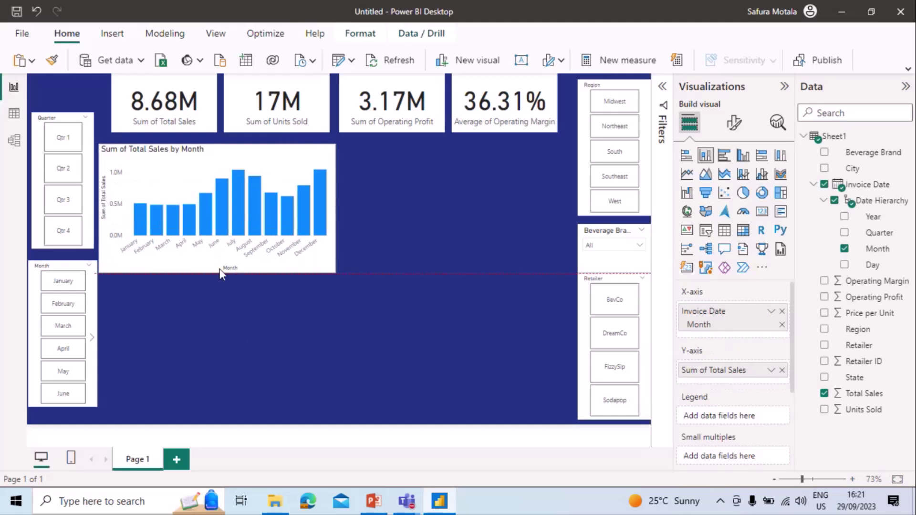
{"action": "left_click", "coordinate": [390, 205]}
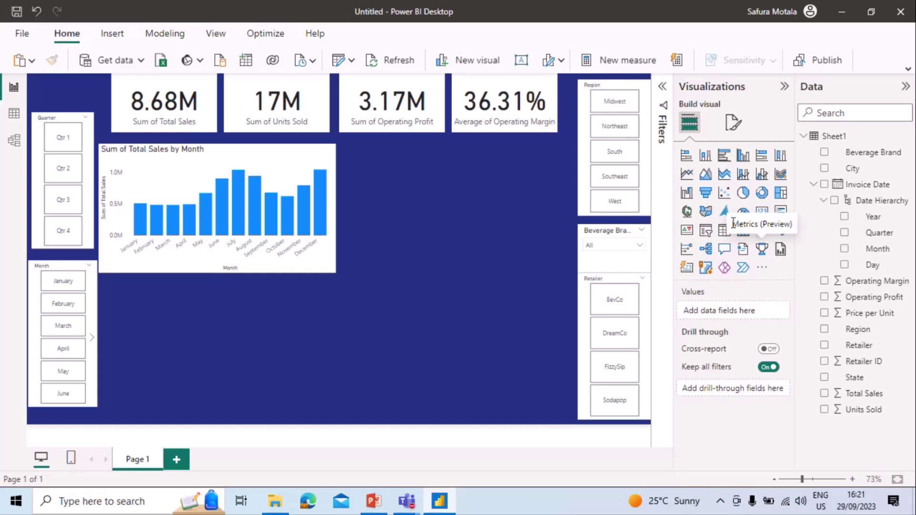
Add a widened stacked bar chart of Total Sales by Retailer beside the monthly chart.
{"action": "left_click", "coordinate": [688, 156]}
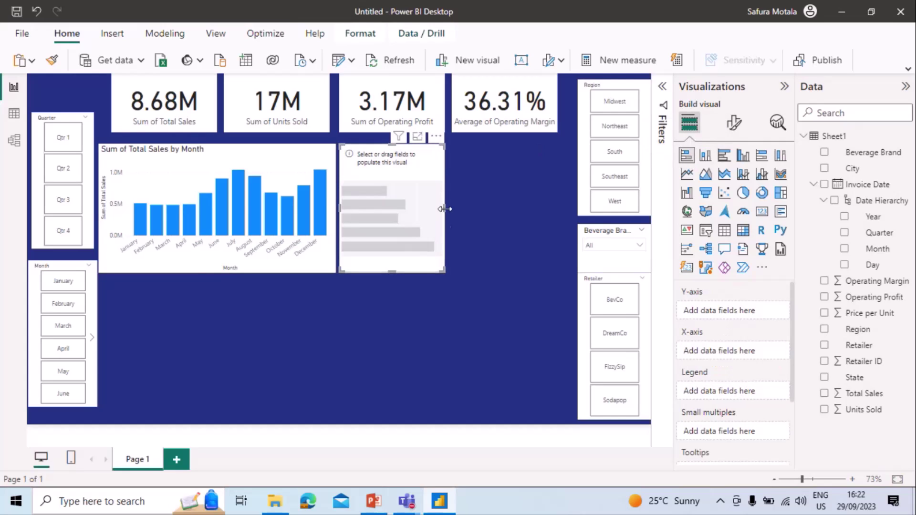
{"action": "left_click_drag", "start_coordinate": [445, 209], "coordinate": [568, 190]}
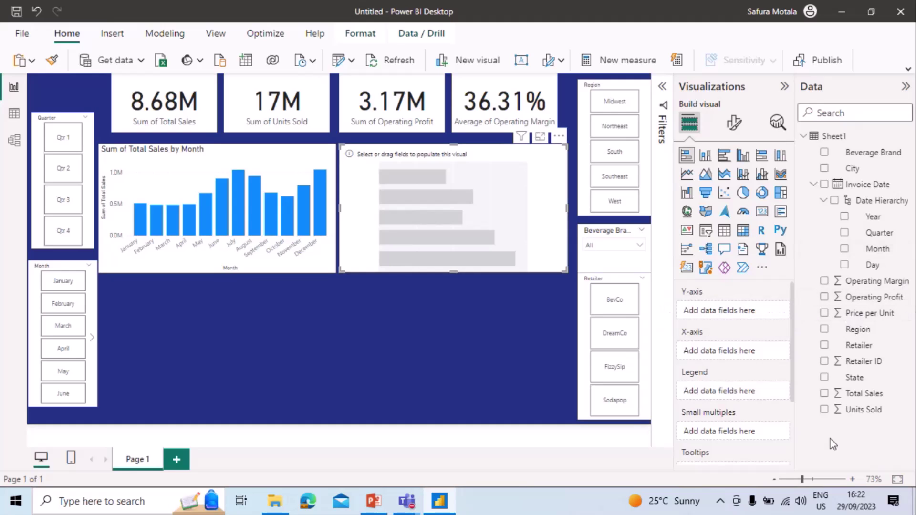
{"action": "left_click_drag", "start_coordinate": [868, 355], "coordinate": [753, 313]}
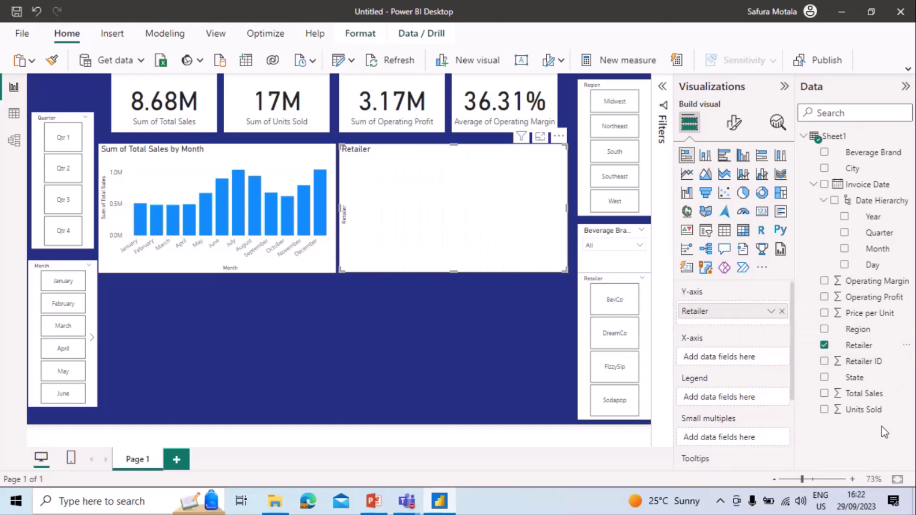
{"action": "left_click_drag", "start_coordinate": [871, 394], "coordinate": [750, 357]}
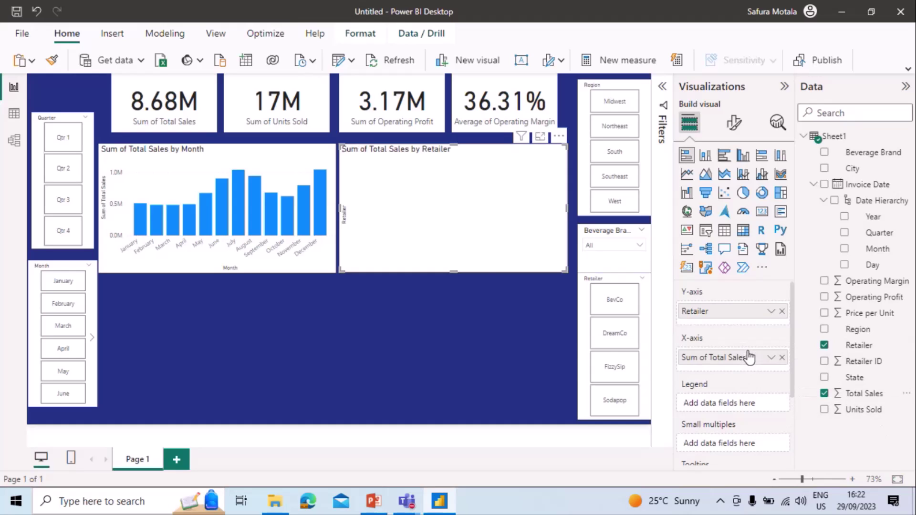
{"action": "left_click", "coordinate": [344, 368]}
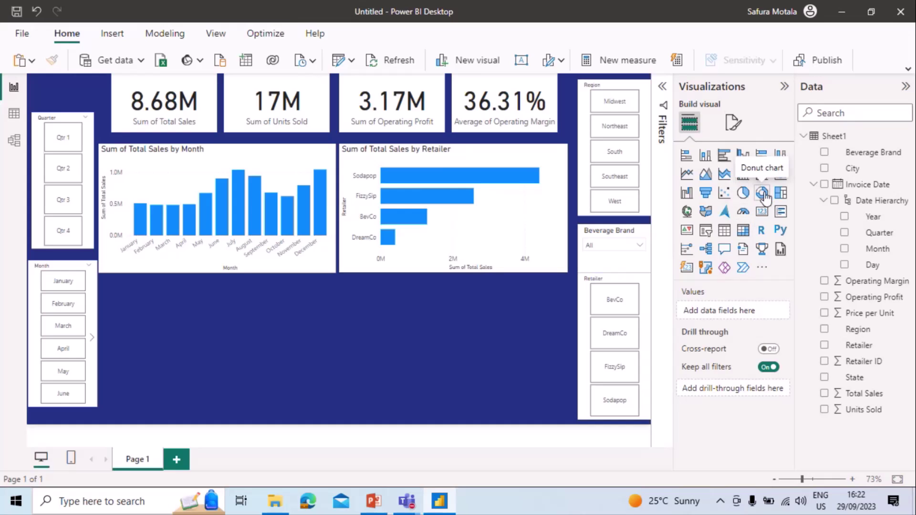
Add a donut chart of Units Sold by Beverage Brand below the column chart.
{"action": "left_click", "coordinate": [763, 193]}
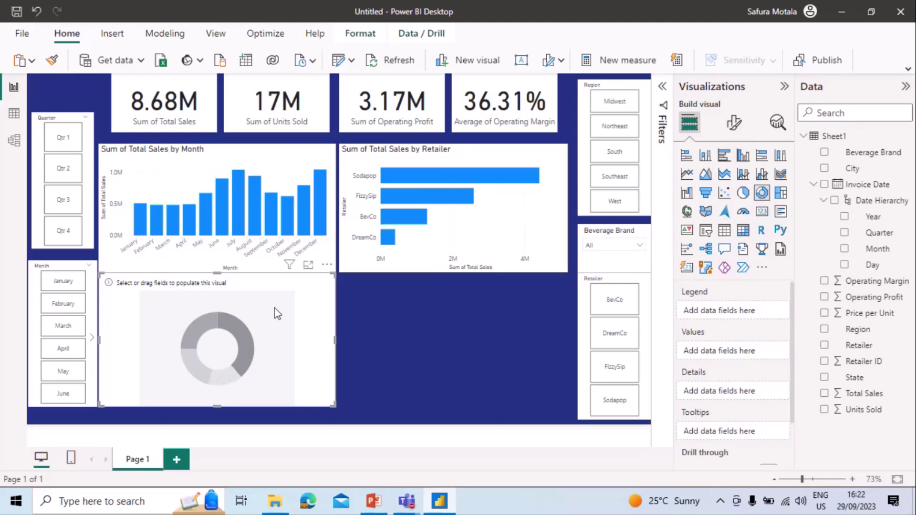
{"action": "left_click_drag", "start_coordinate": [275, 314], "coordinate": [279, 318]}
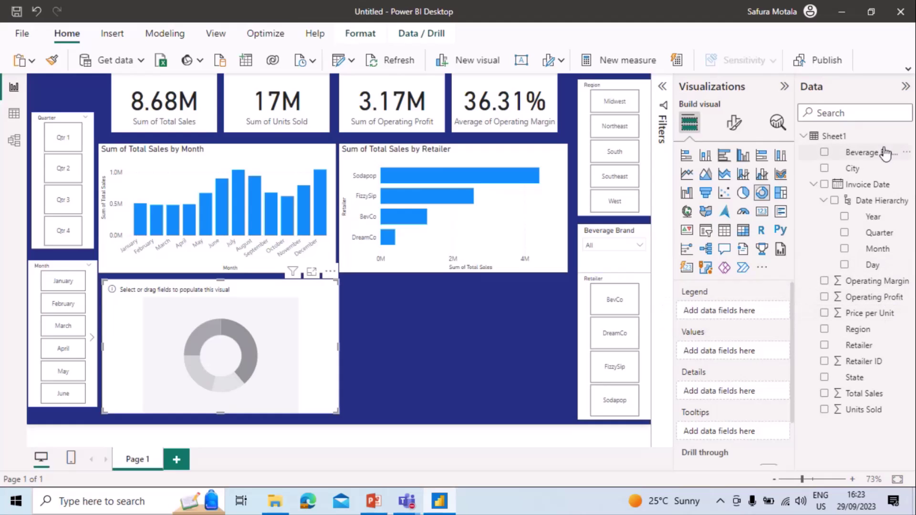
{"action": "left_click_drag", "start_coordinate": [885, 153], "coordinate": [757, 308]}
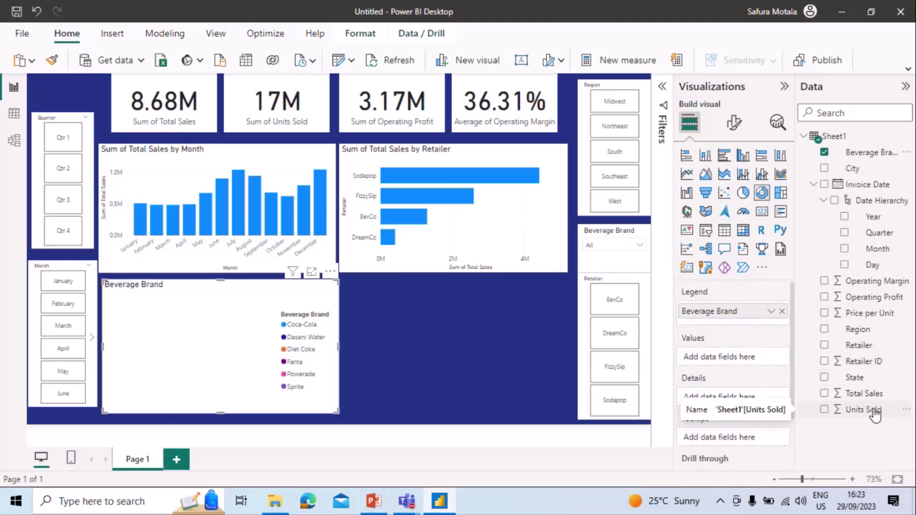
{"action": "left_click_drag", "start_coordinate": [875, 415], "coordinate": [746, 365]}
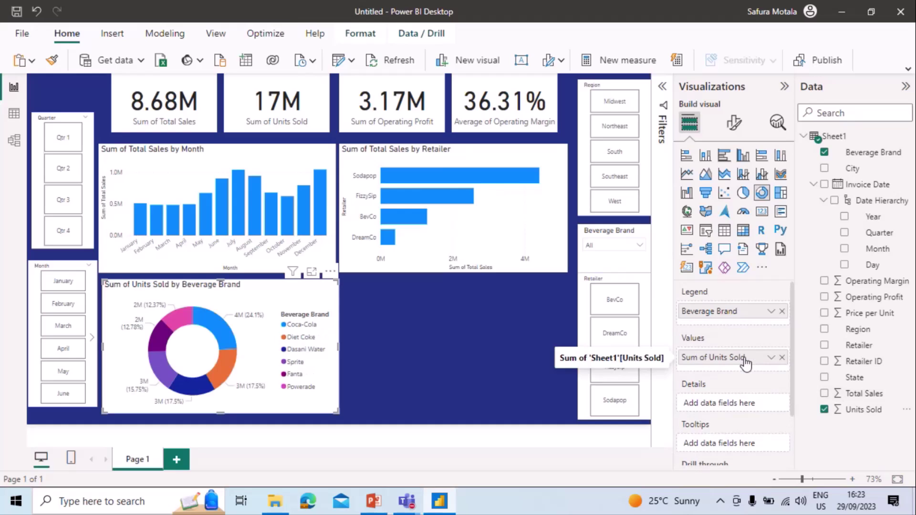
{"action": "left_click", "coordinate": [481, 362]}
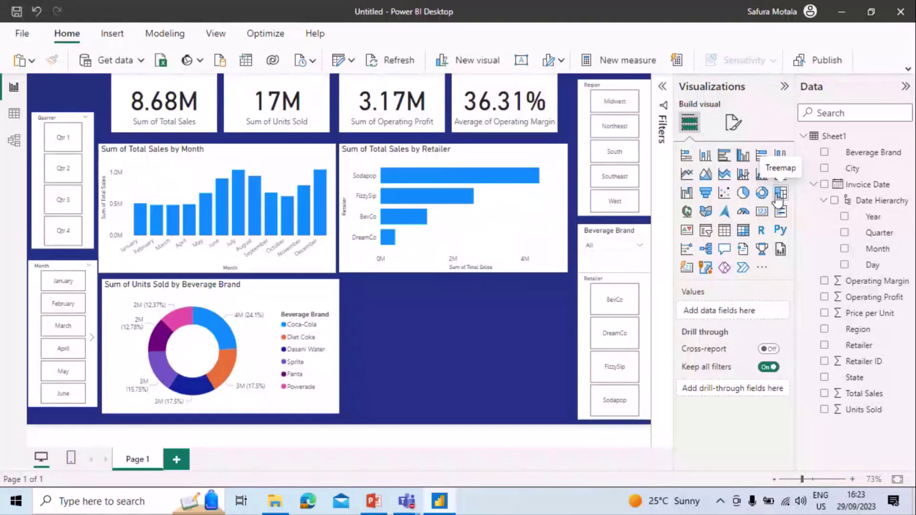
Add a narrow treemap and place it beside the narrowed Beverage Brand donut chart.
{"action": "left_click", "coordinate": [778, 196]}
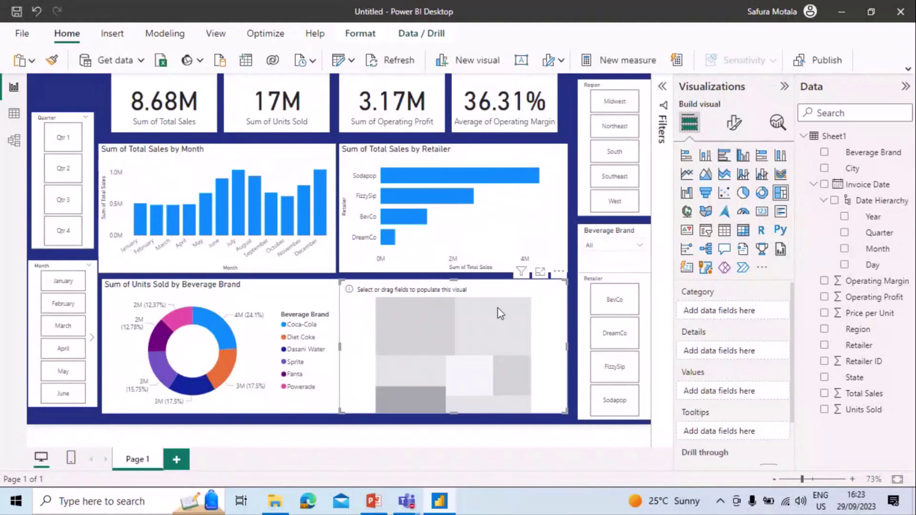
{"action": "left_click_drag", "start_coordinate": [566, 346], "coordinate": [477, 354]}
{"action": "left_click", "coordinate": [317, 350]}
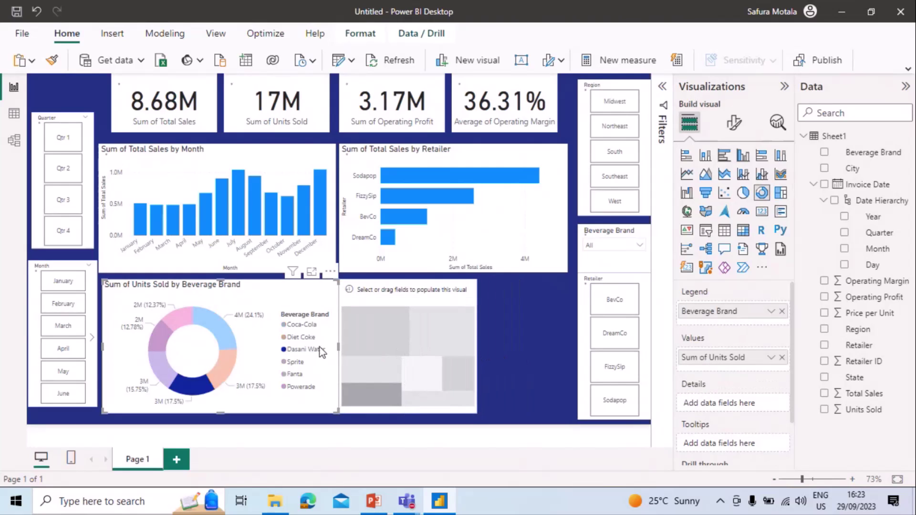
{"action": "left_click_drag", "start_coordinate": [333, 347], "coordinate": [282, 348]}
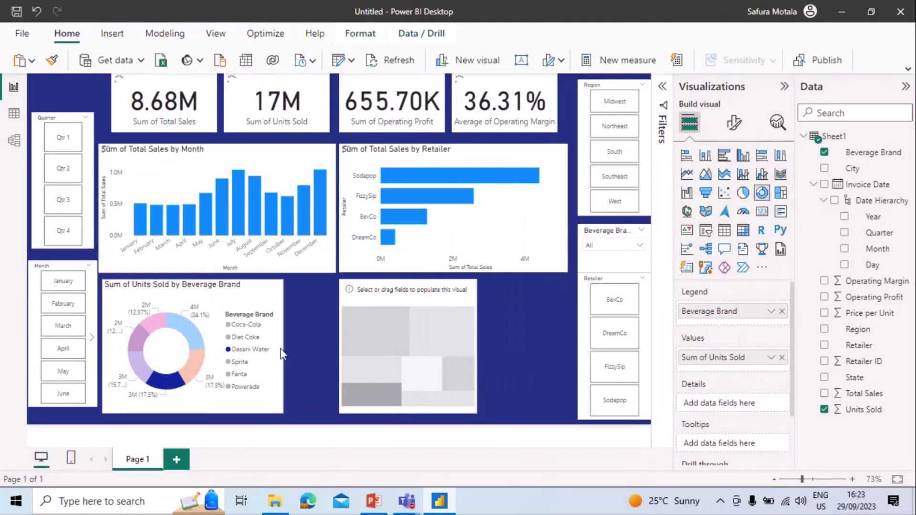
{"action": "left_click", "coordinate": [371, 349]}
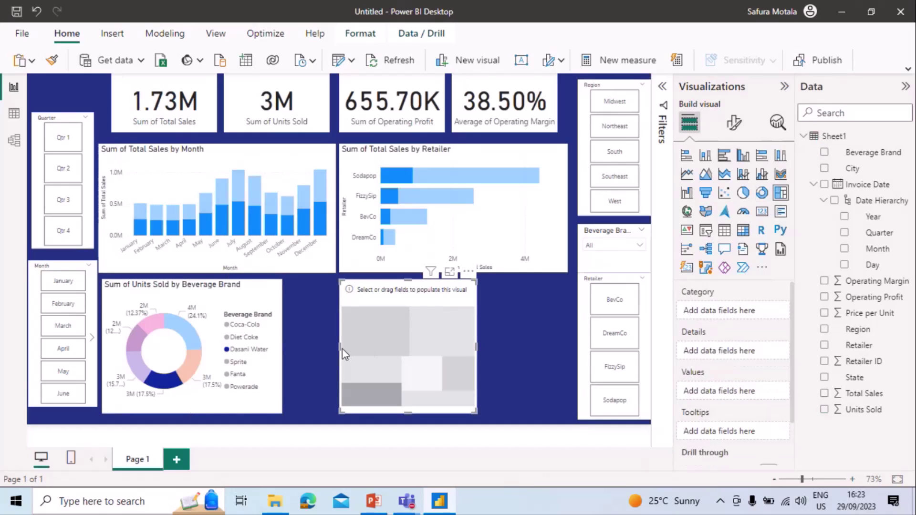
{"action": "left_click_drag", "start_coordinate": [371, 354], "coordinate": [326, 337]}
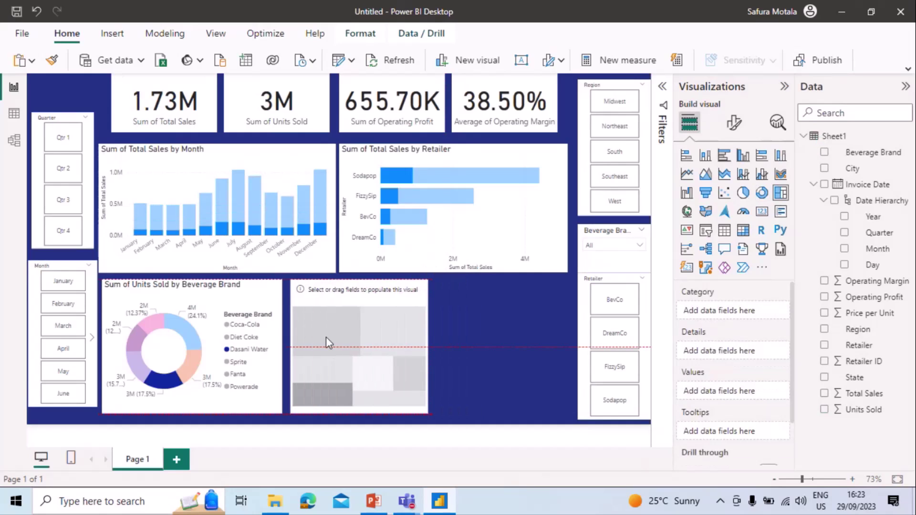
{"action": "left_click", "coordinate": [258, 352]}
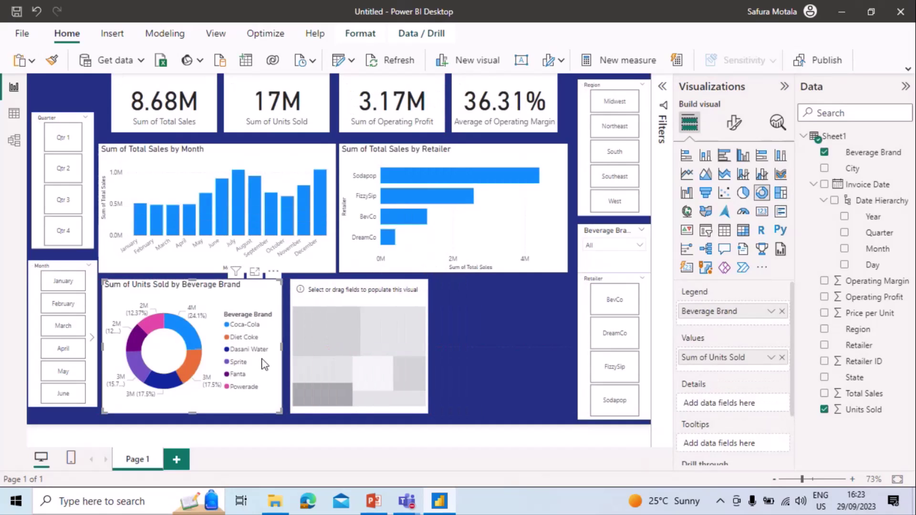
{"action": "right_click", "coordinate": [267, 365]}
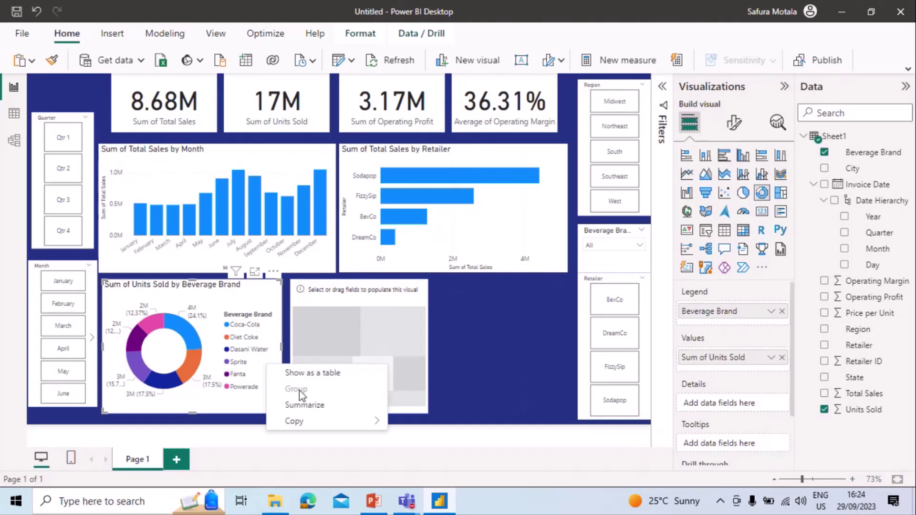
Fill the treemap with City as category and Units Sold as values.
{"action": "key", "text": "Escape"}
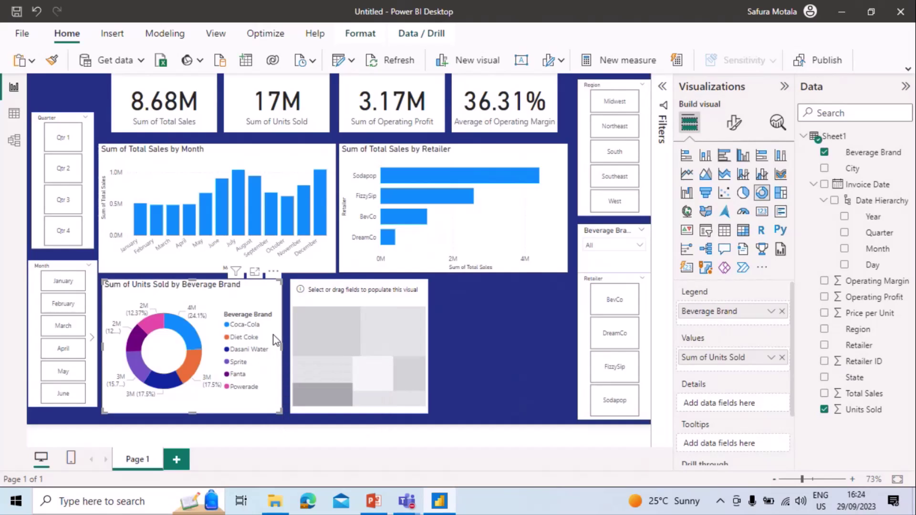
{"action": "left_click", "coordinate": [384, 336]}
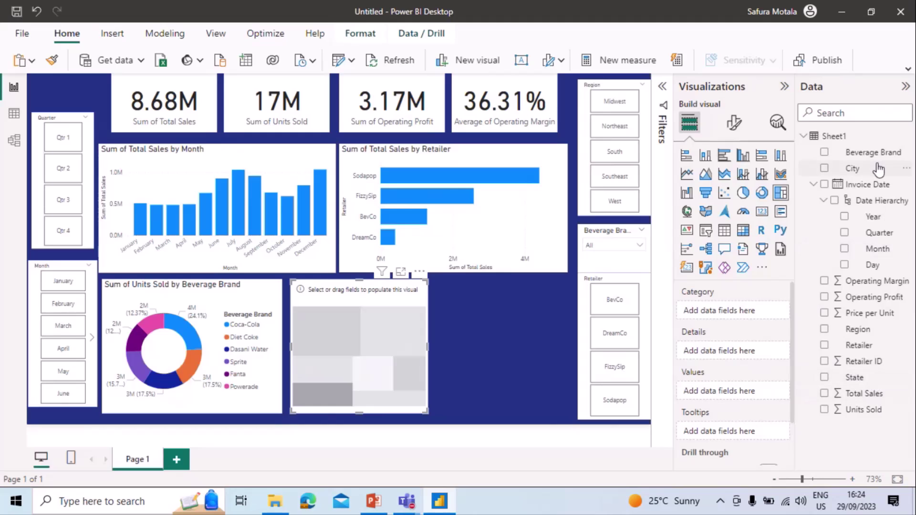
{"action": "left_click_drag", "start_coordinate": [879, 169], "coordinate": [761, 309]}
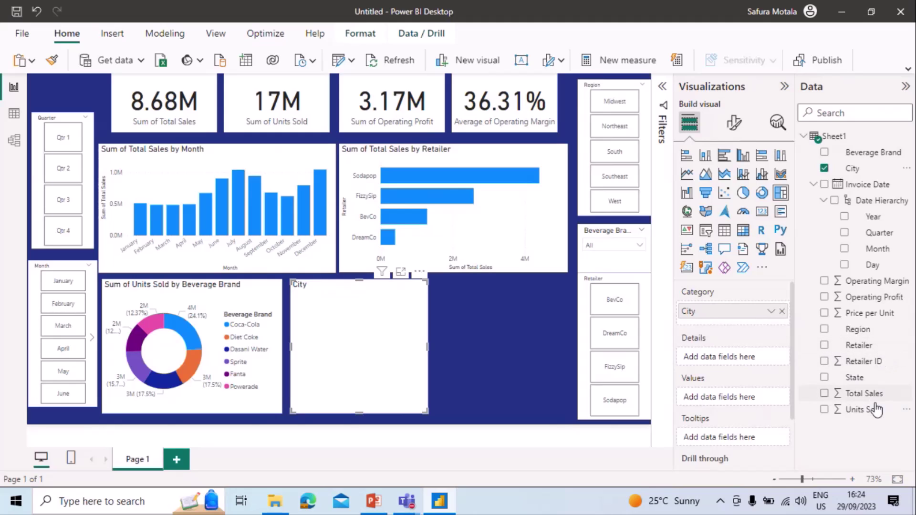
{"action": "left_click_drag", "start_coordinate": [877, 409], "coordinate": [759, 401]}
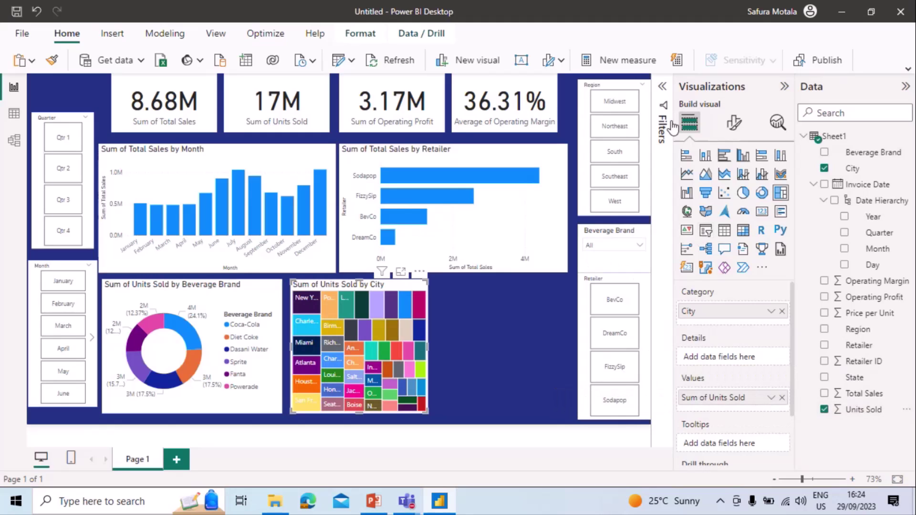
Apply a Top N filter on City keeping the top 5 cities by Units Sold.
{"action": "left_click", "coordinate": [663, 87]}
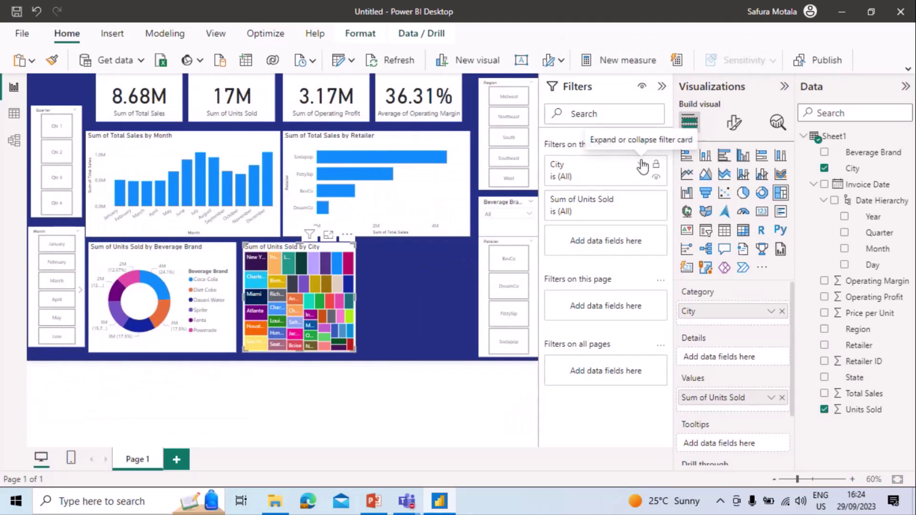
{"action": "left_click", "coordinate": [642, 164]}
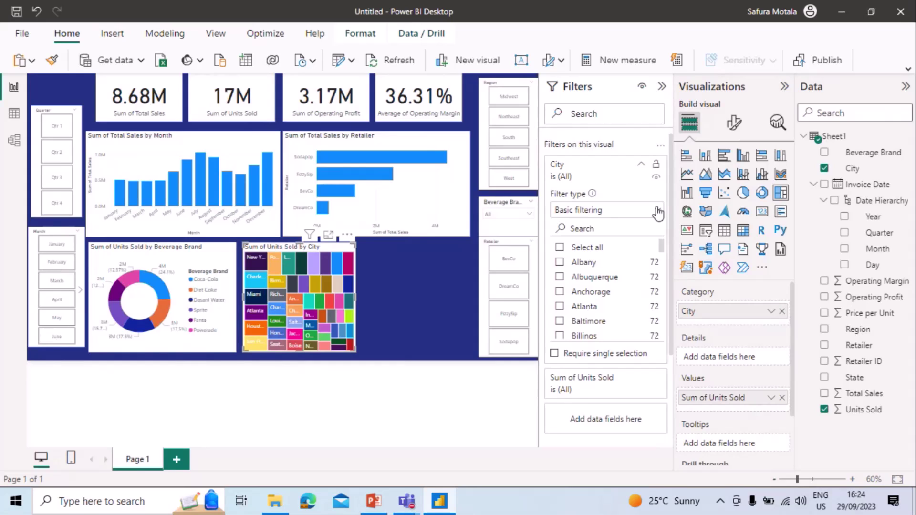
{"action": "left_click", "coordinate": [641, 164]}
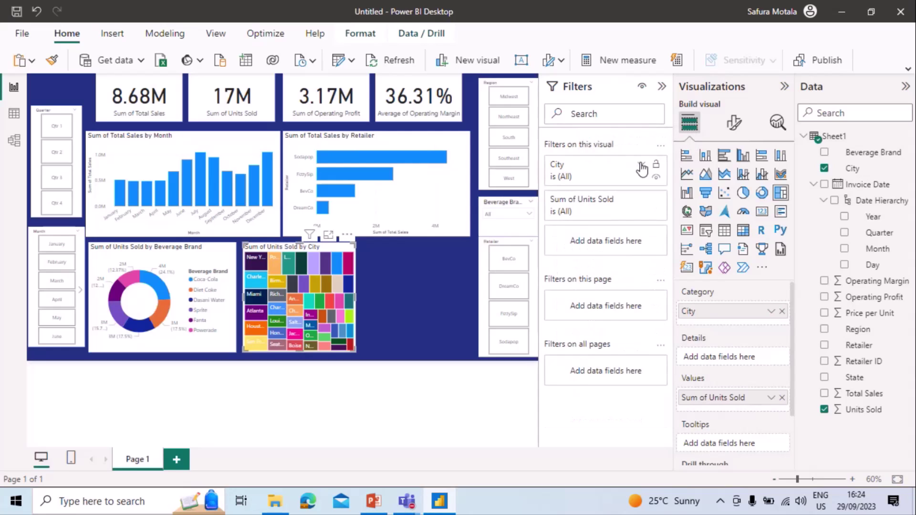
{"action": "left_click", "coordinate": [642, 166]}
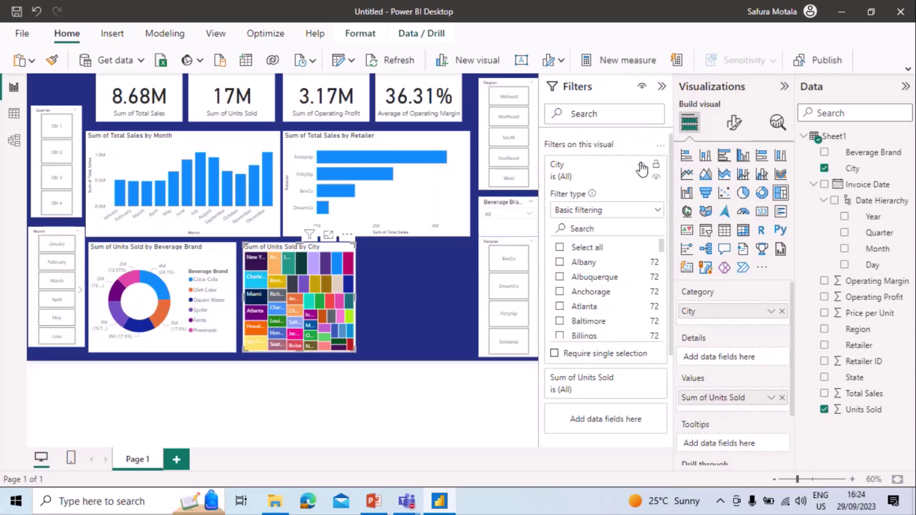
{"action": "left_click", "coordinate": [659, 213]}
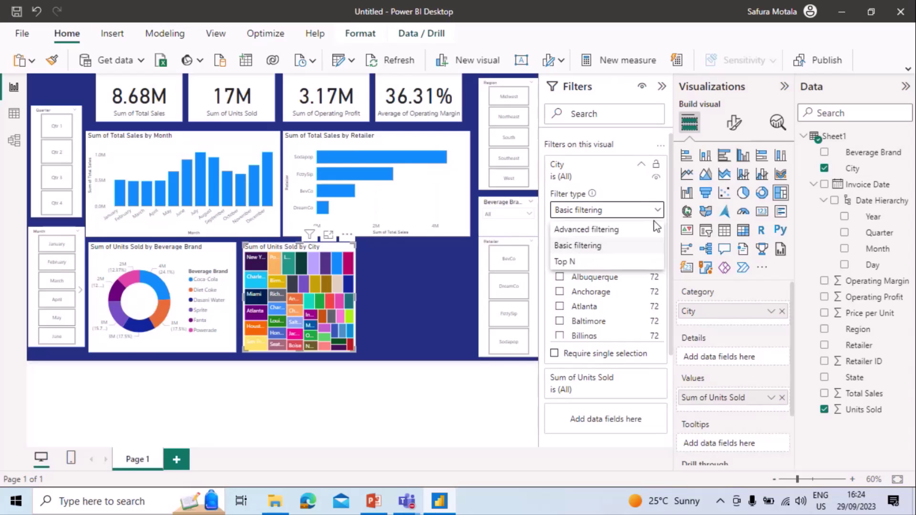
{"action": "left_click", "coordinate": [640, 260]}
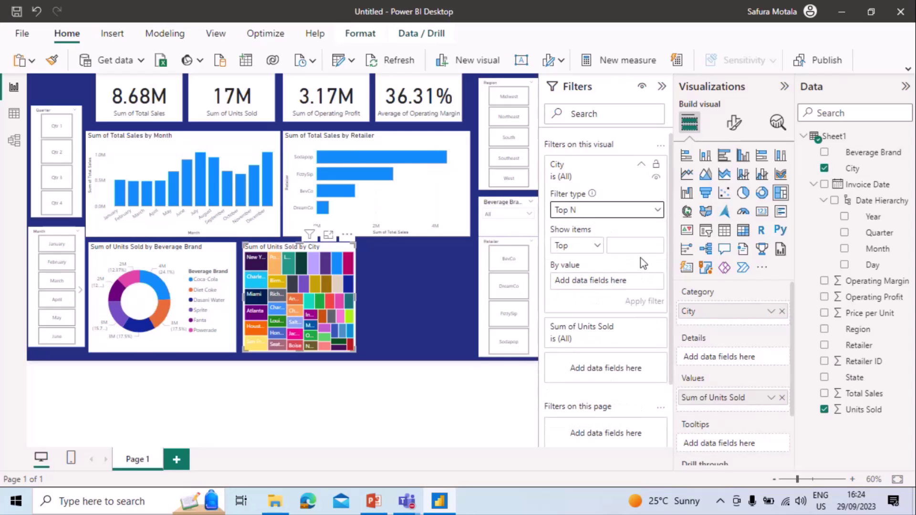
{"action": "left_click", "coordinate": [619, 245]}
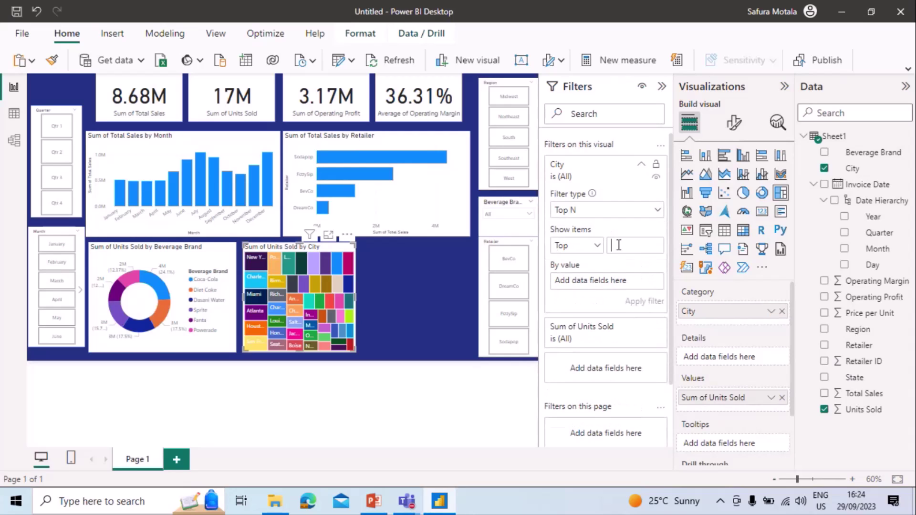
{"action": "type", "text": "5"}
{"action": "left_click_drag", "start_coordinate": [880, 410], "coordinate": [634, 281]}
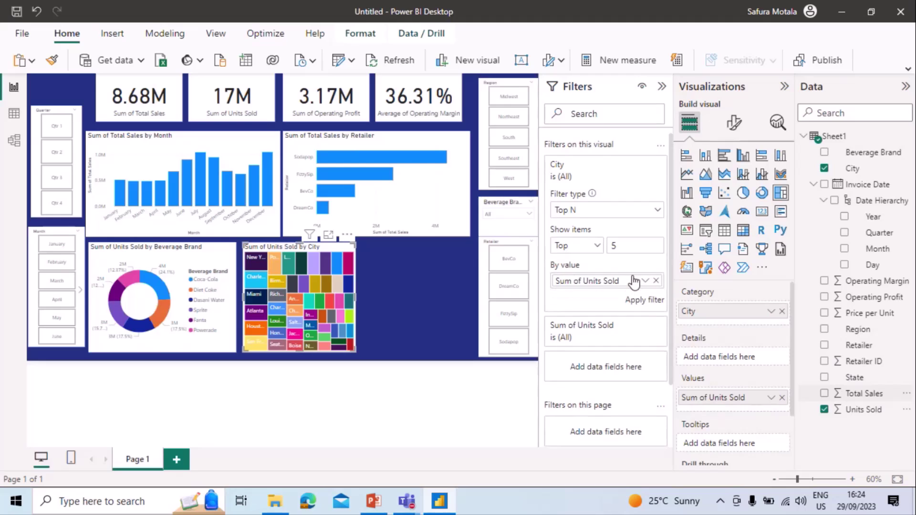
{"action": "left_click", "coordinate": [647, 301]}
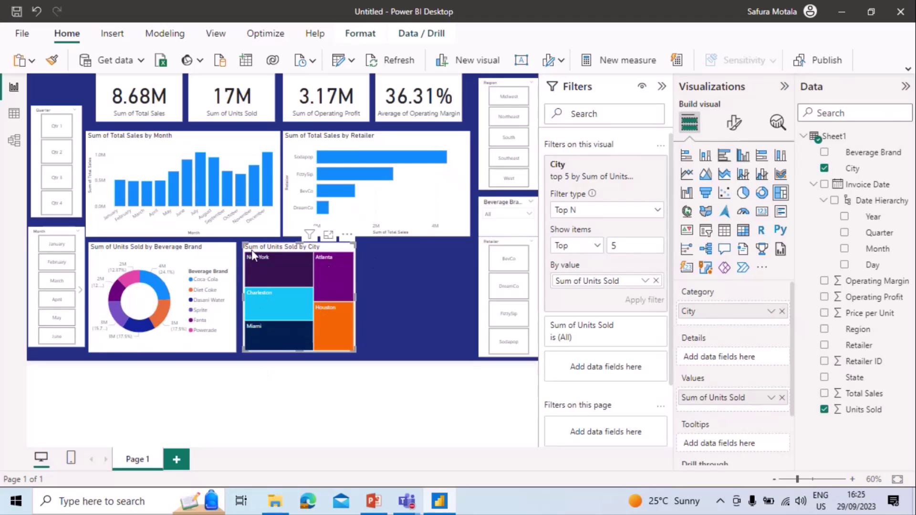
{"action": "left_click", "coordinate": [429, 299]}
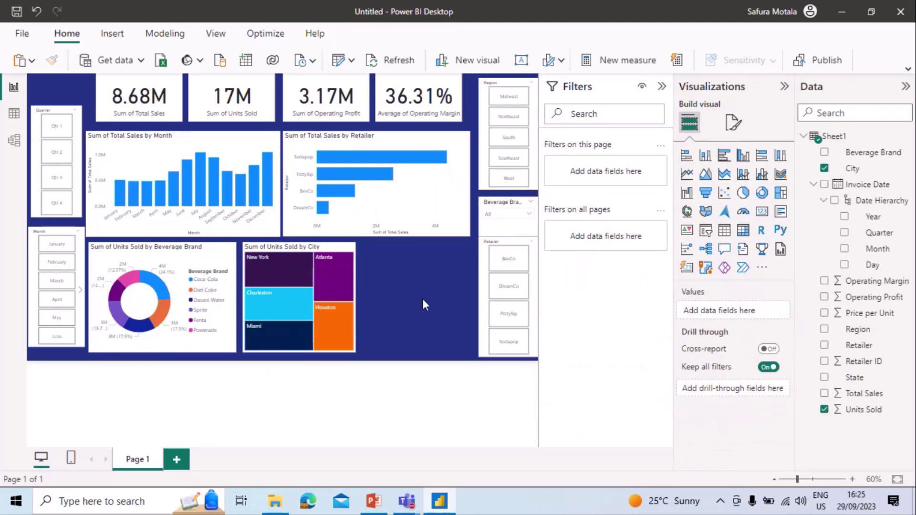
{"action": "left_click", "coordinate": [333, 281]}
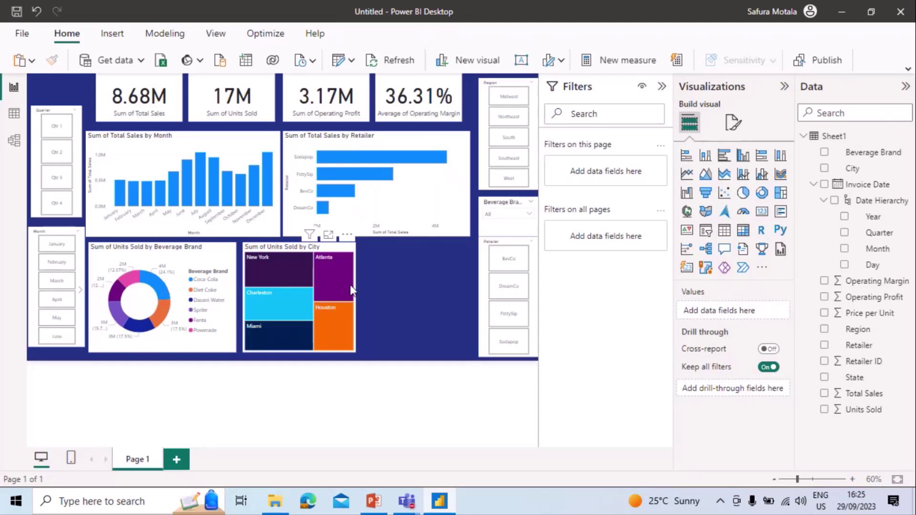
{"action": "left_click", "coordinate": [439, 260]}
{"action": "left_click", "coordinate": [329, 272]}
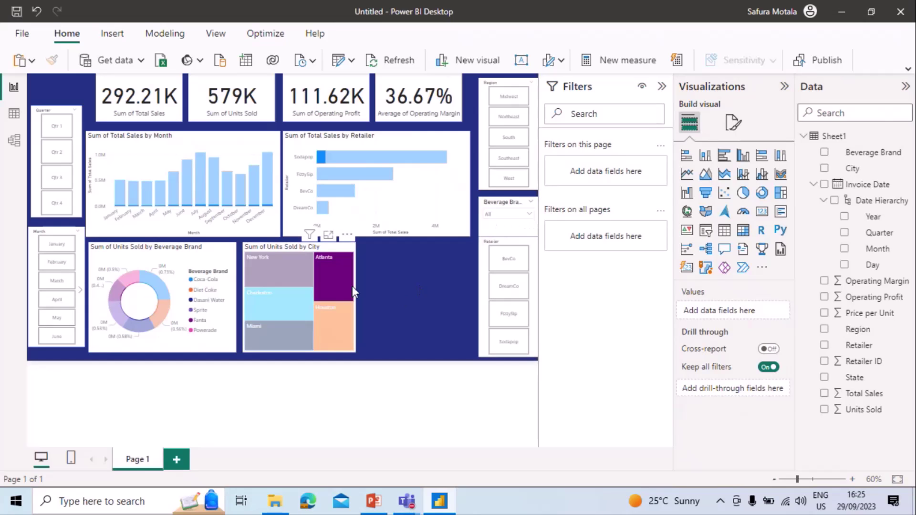
{"action": "right_click", "coordinate": [334, 293]}
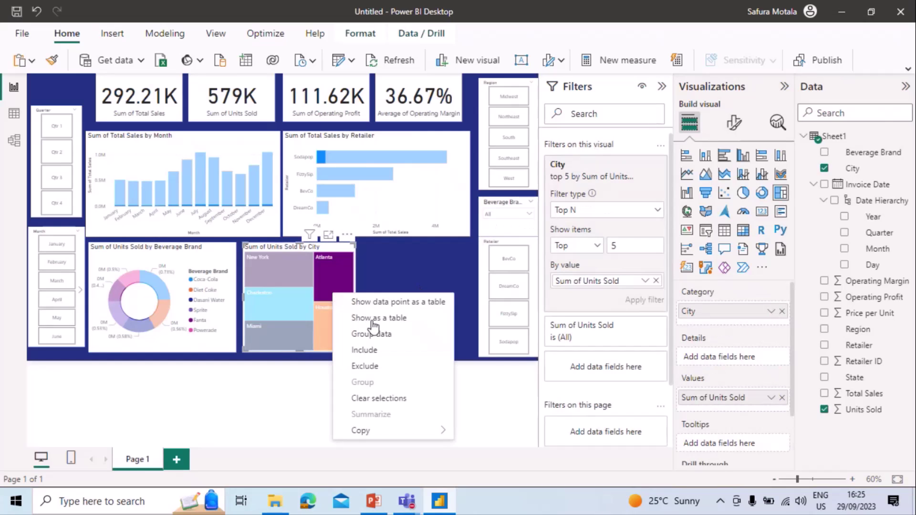
{"action": "left_click", "coordinate": [383, 399]}
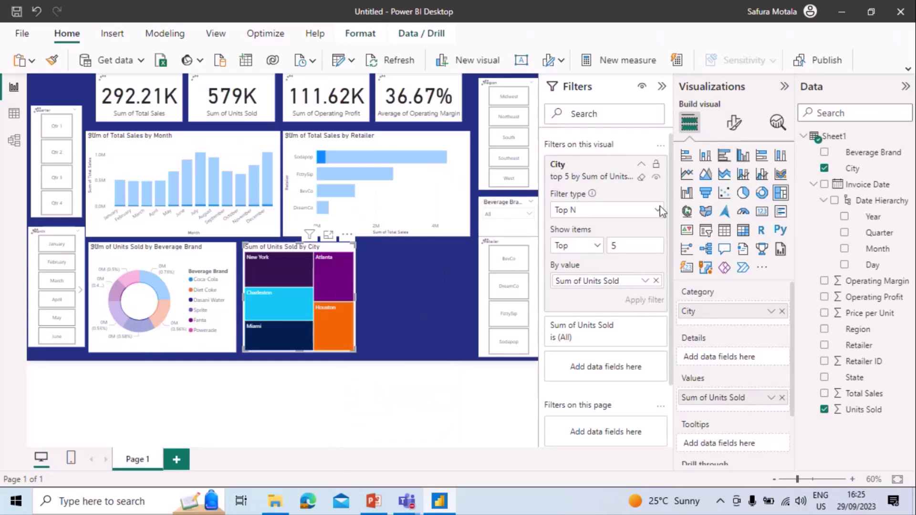
{"action": "left_click", "coordinate": [423, 313]}
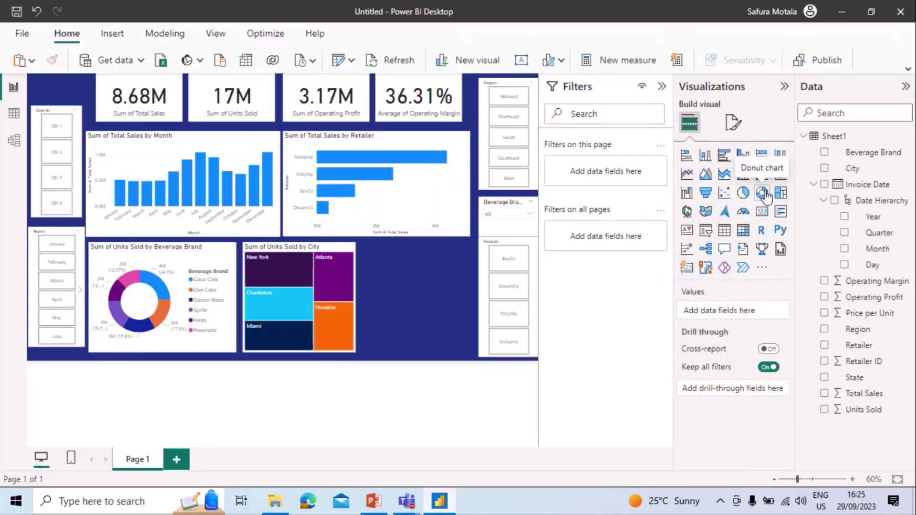
Add a donut chart of Total Sales by State beside the city treemap.
{"action": "left_click", "coordinate": [762, 192]}
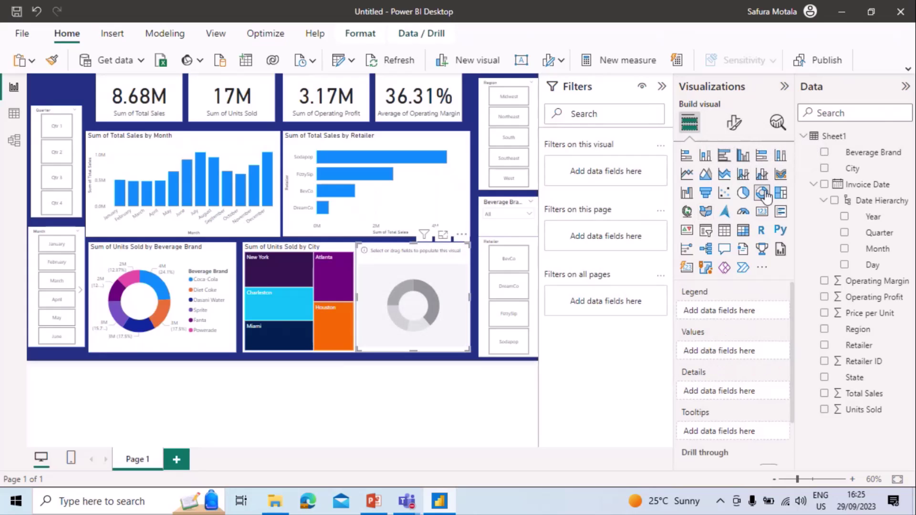
{"action": "left_click", "coordinate": [296, 247]}
{"action": "left_click_drag", "start_coordinate": [296, 246], "coordinate": [294, 248]}
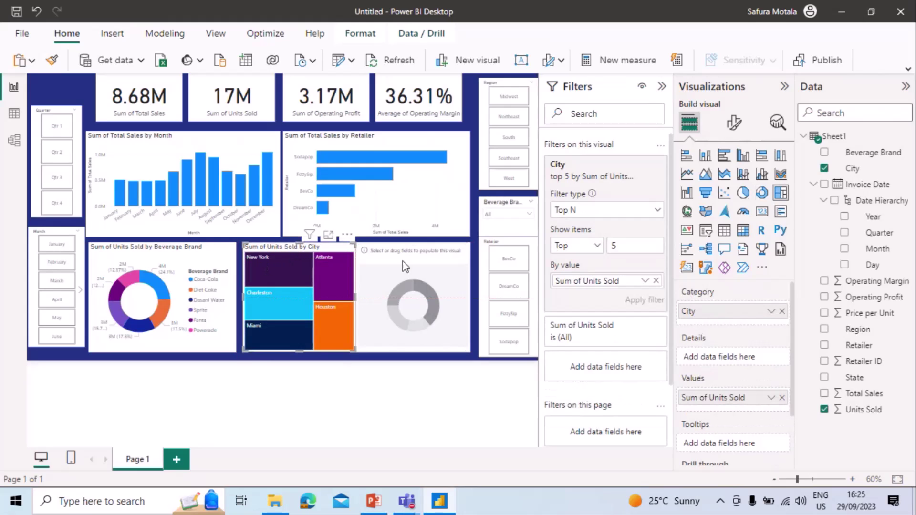
{"action": "left_click", "coordinate": [413, 272]}
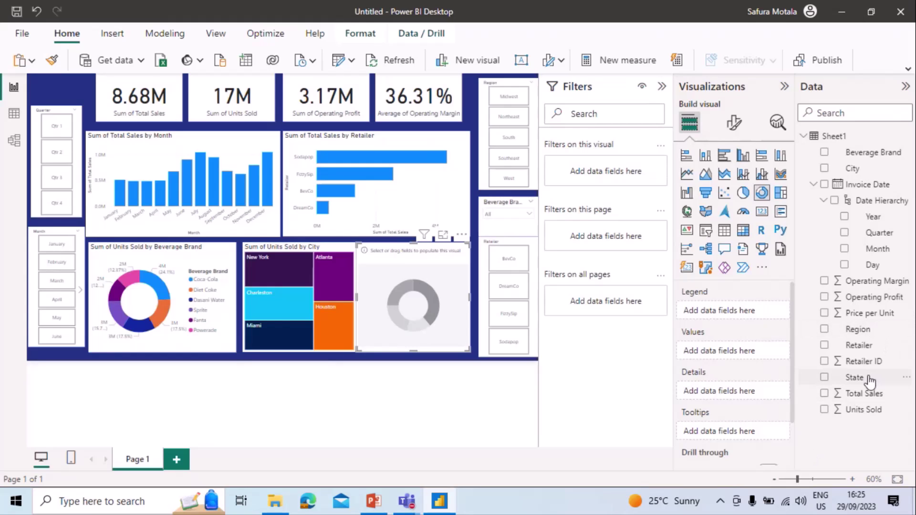
{"action": "left_click_drag", "start_coordinate": [869, 380], "coordinate": [742, 313]}
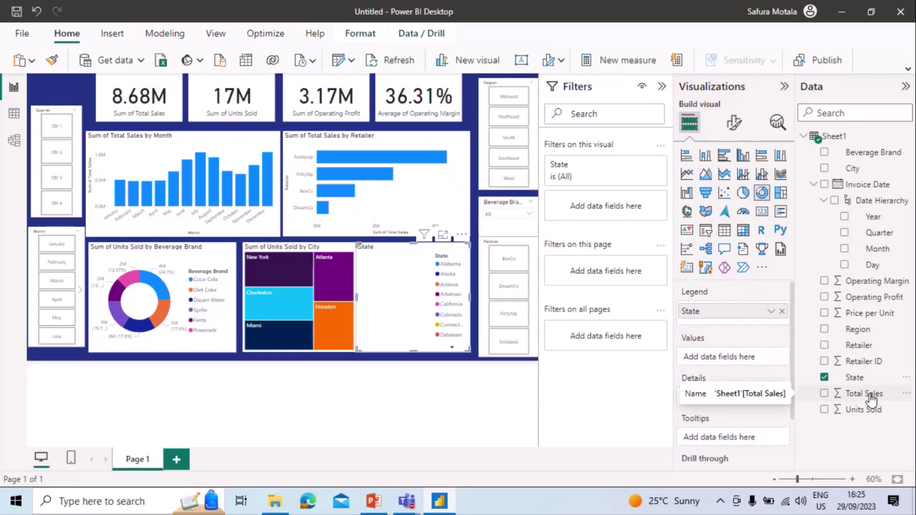
{"action": "left_click_drag", "start_coordinate": [872, 398], "coordinate": [749, 363]}
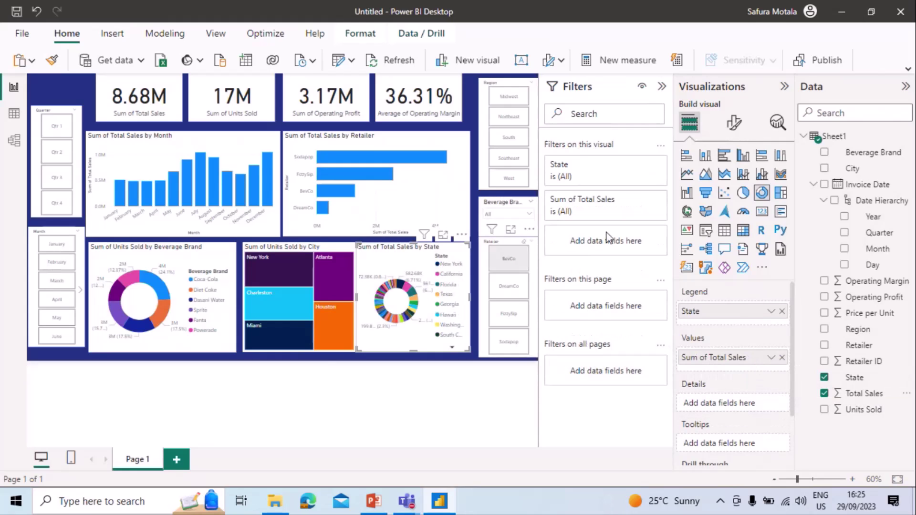
Filter the State donut to the top 8 states ranked by Total Sales.
{"action": "left_click", "coordinate": [641, 167]}
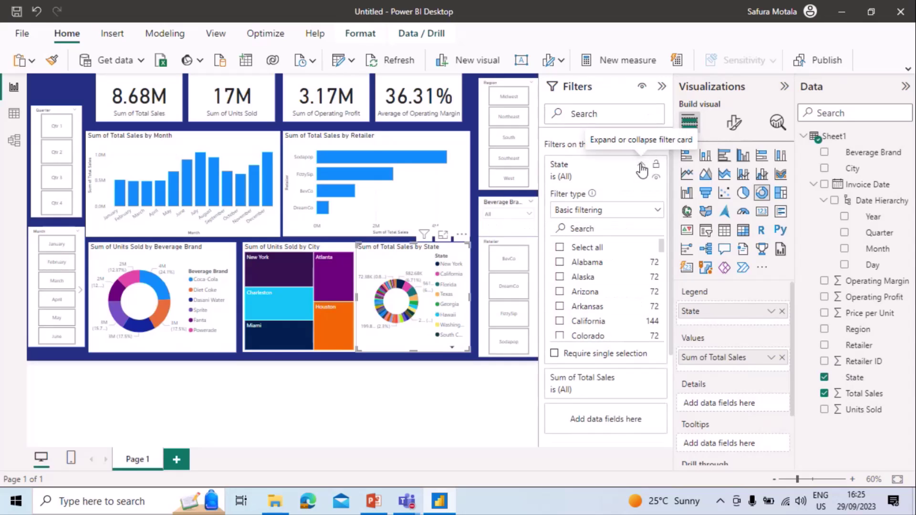
{"action": "left_click", "coordinate": [655, 211]}
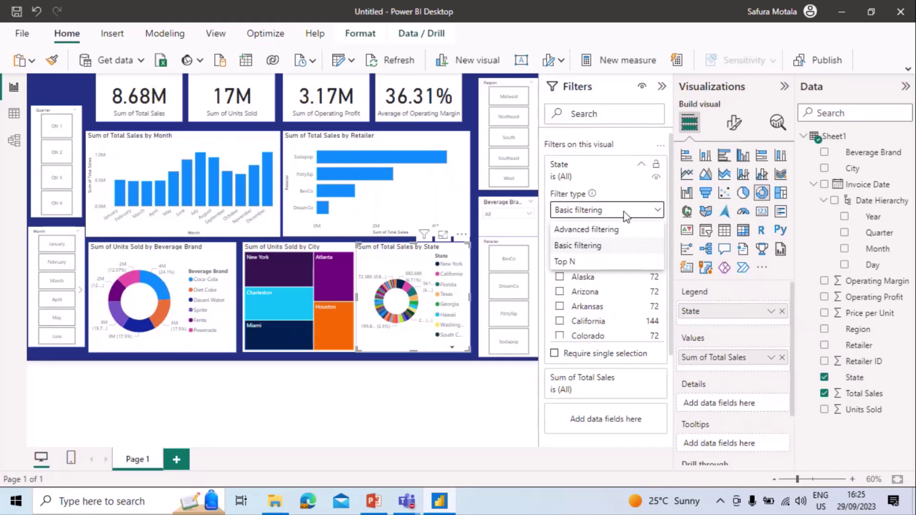
{"action": "left_click", "coordinate": [623, 261]}
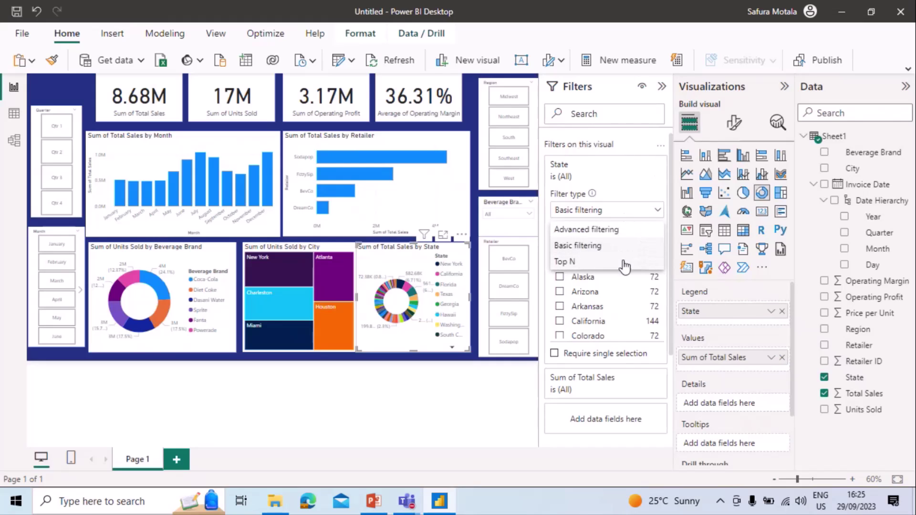
{"action": "left_click", "coordinate": [622, 244]}
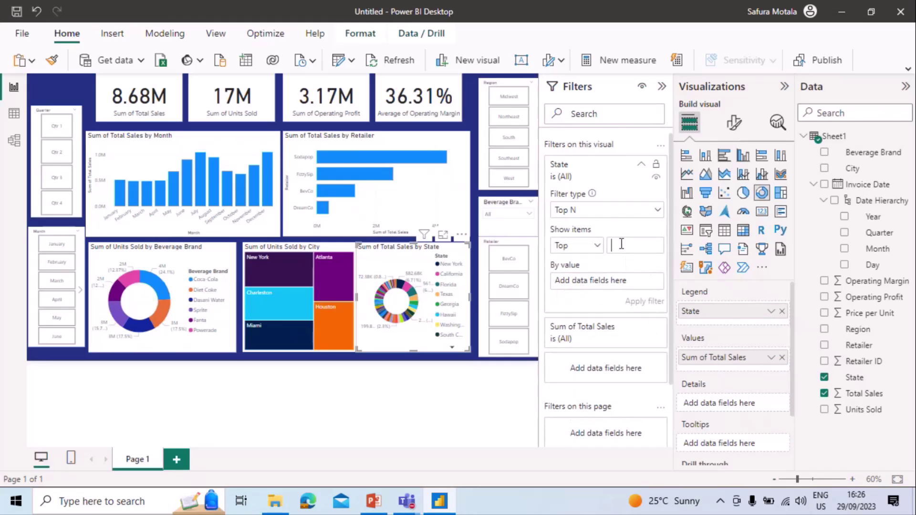
{"action": "type", "text": "8"}
{"action": "left_click_drag", "start_coordinate": [871, 396], "coordinate": [624, 283]}
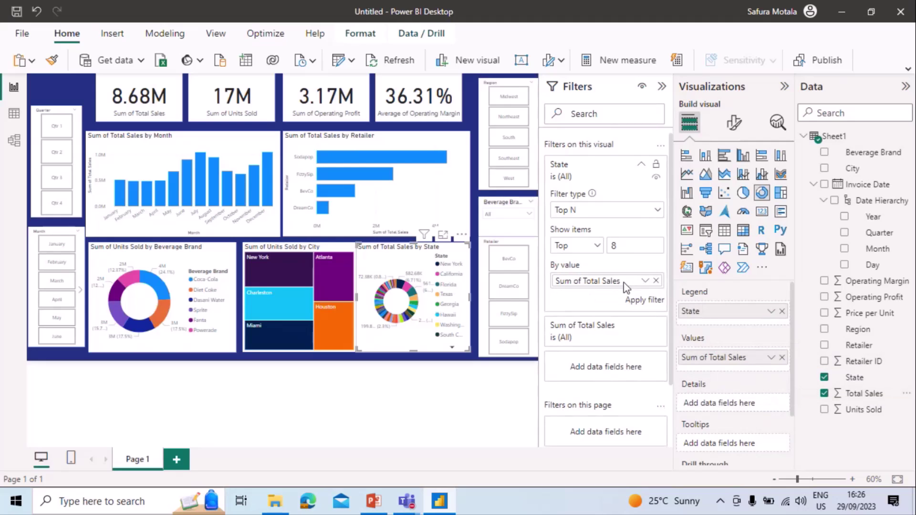
{"action": "left_click", "coordinate": [653, 306]}
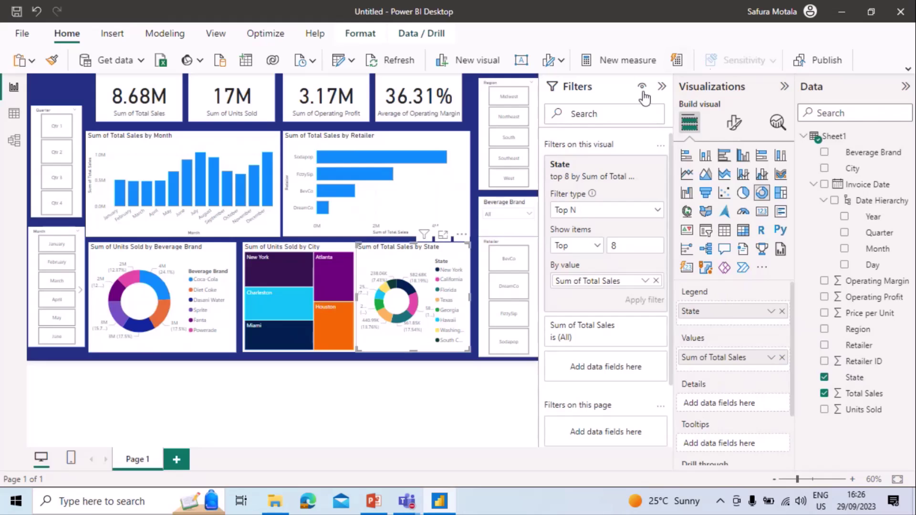
Collapse the Filters pane, nudge the state donut right, and align the Beverage Brand and Region slicers.
{"action": "left_click", "coordinate": [662, 86]}
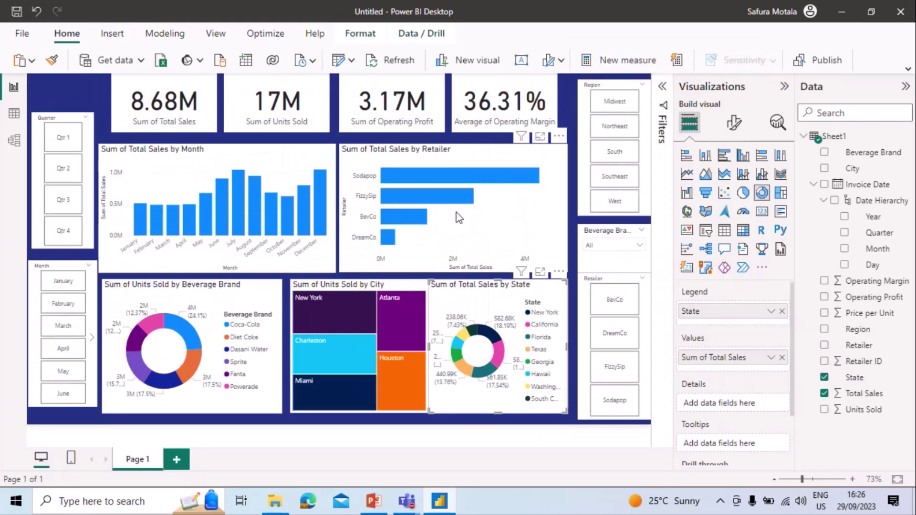
{"action": "left_click_drag", "start_coordinate": [483, 290], "coordinate": [492, 290]}
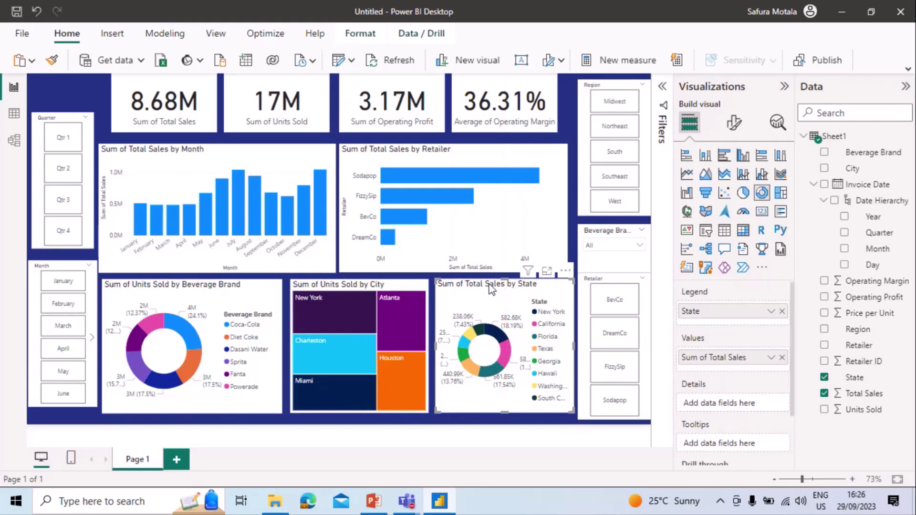
{"action": "mouse_move", "coordinate": [588, 267]}
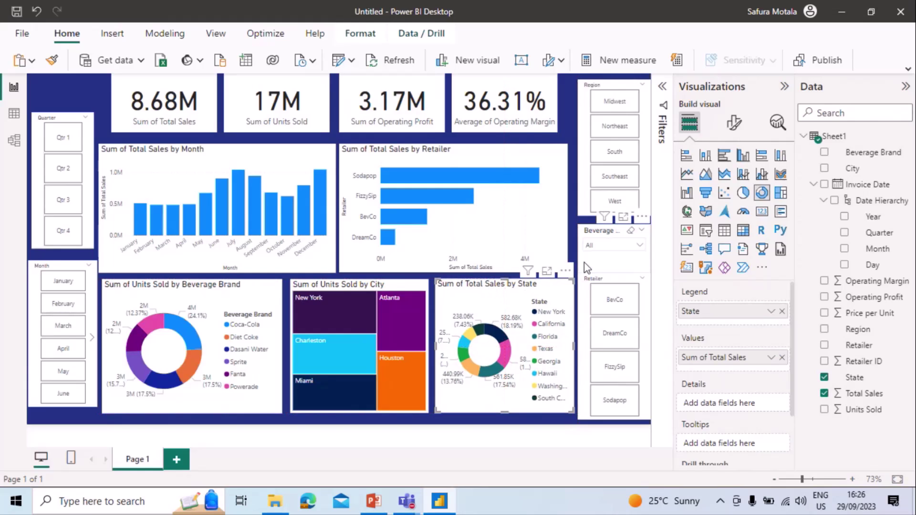
{"action": "left_click", "coordinate": [592, 233]}
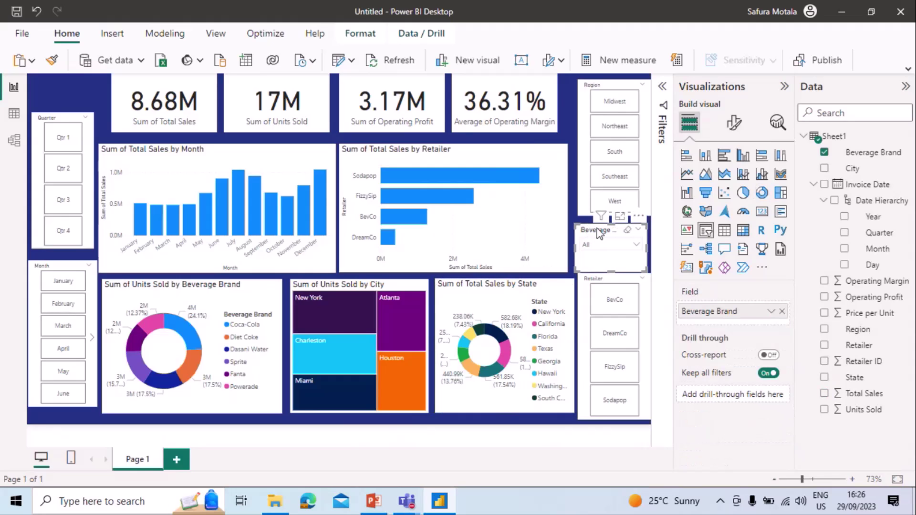
{"action": "left_click_drag", "start_coordinate": [597, 228], "coordinate": [597, 227]}
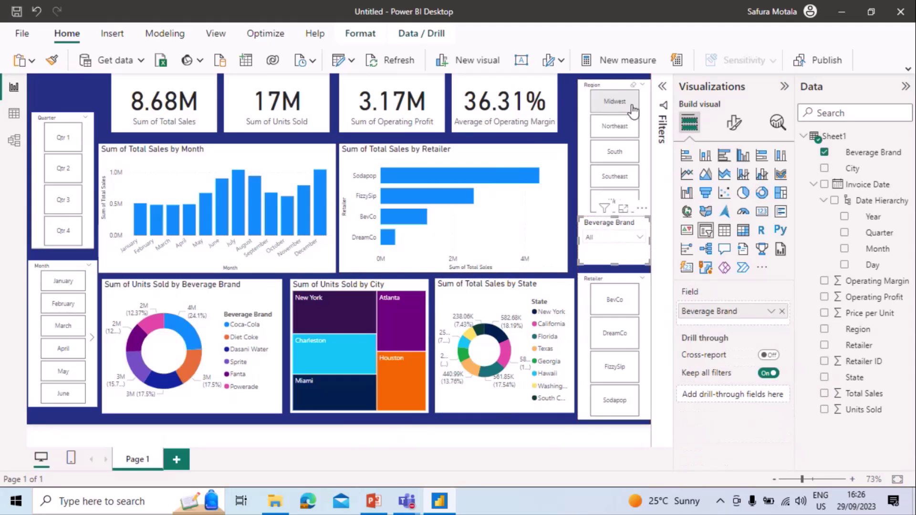
{"action": "left_click", "coordinate": [609, 86]}
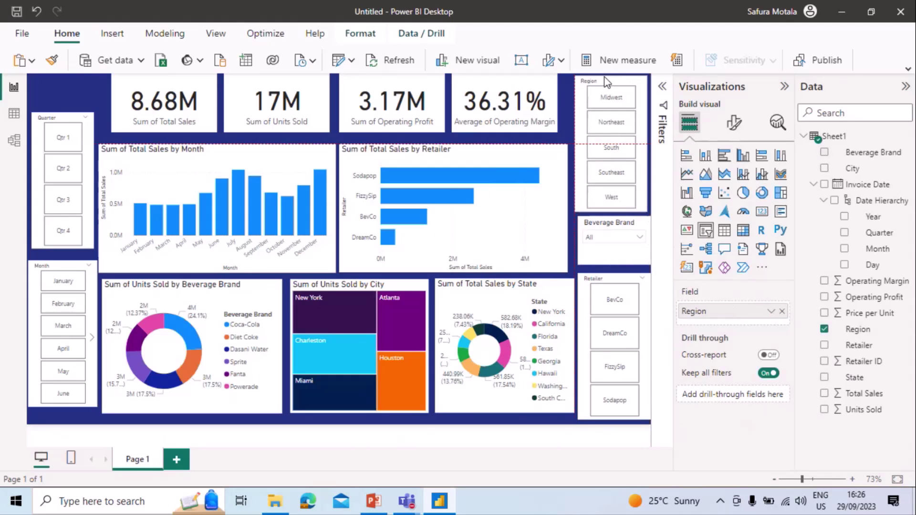
{"action": "left_click", "coordinate": [617, 251]}
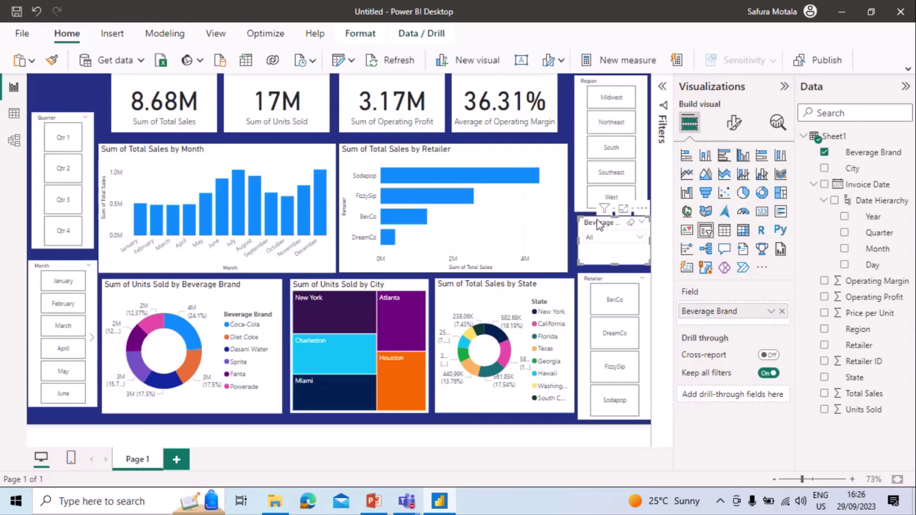
{"action": "left_click", "coordinate": [574, 234]}
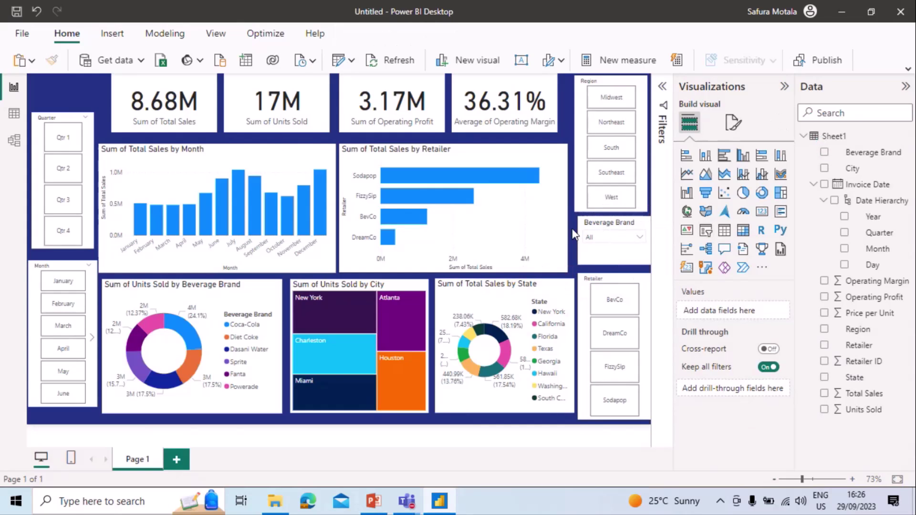